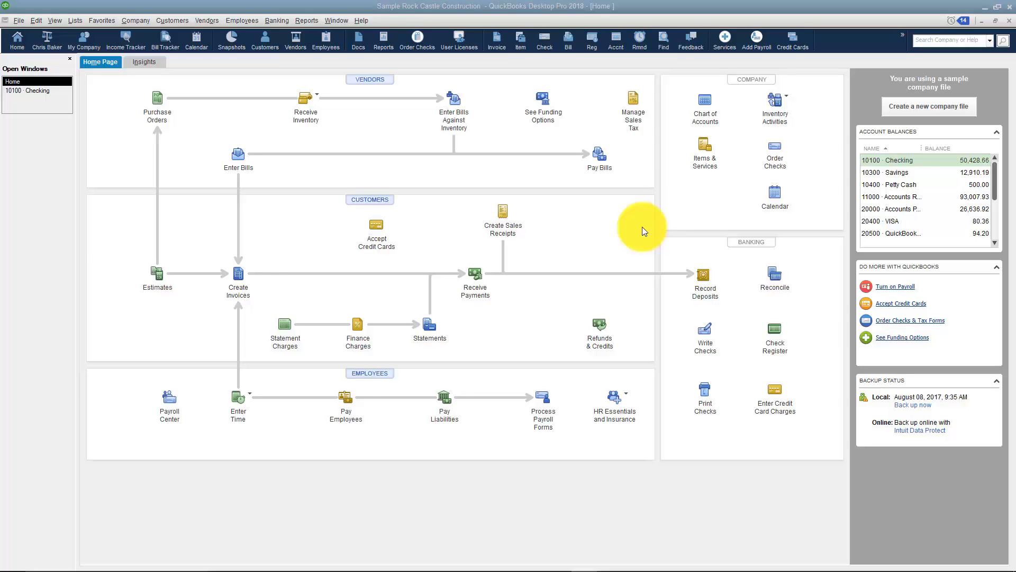
Step: Open the item list and examine the sales tax items and the sales tax group with their rates
{"action": "left_click", "coordinate": [706, 154]}
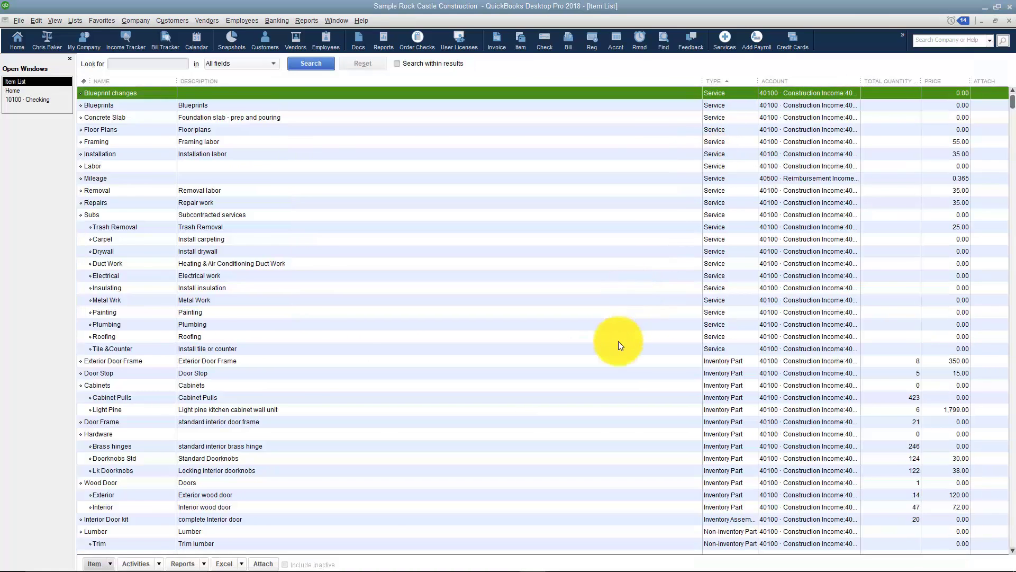
{"action": "scroll", "coordinate": [618, 342], "scroll_direction": "down", "scroll_amount": 13}
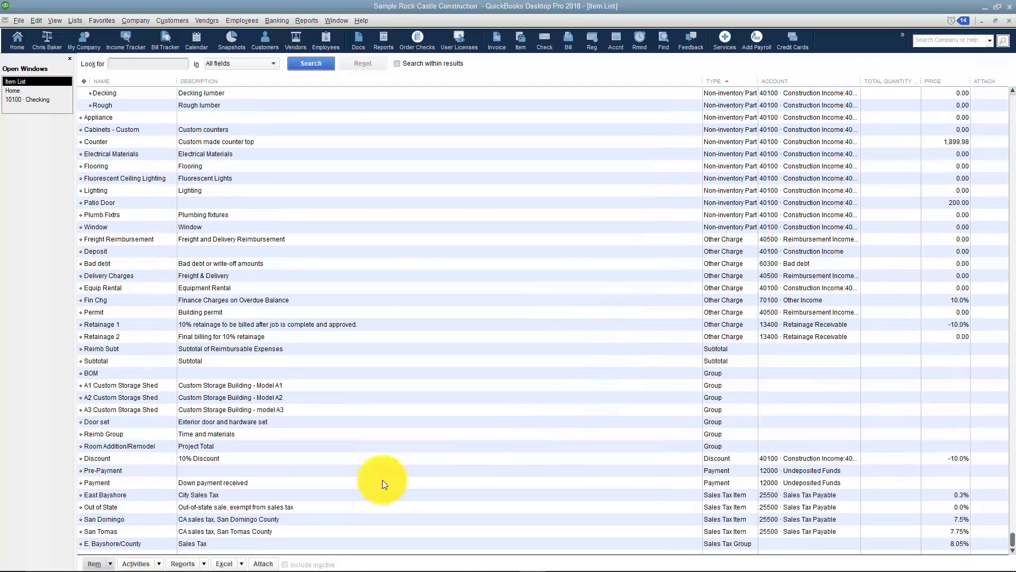
{"action": "left_click", "coordinate": [279, 507]}
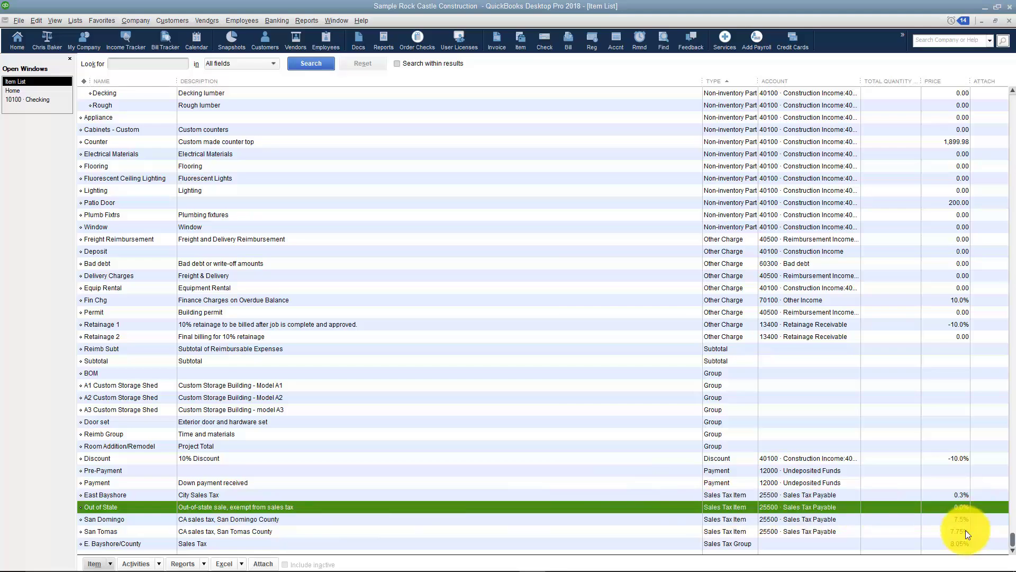
{"action": "left_click", "coordinate": [735, 544]}
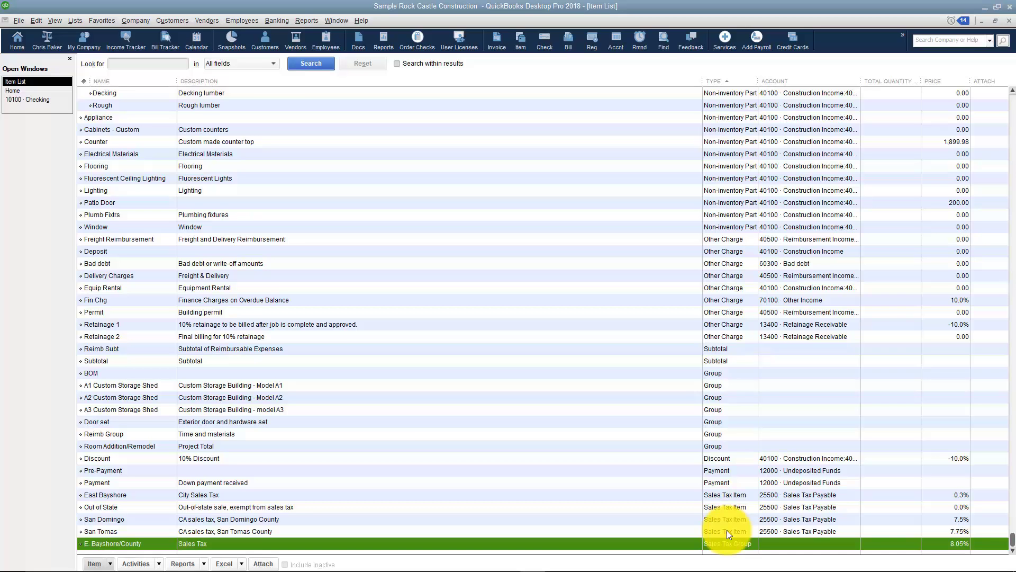
{"action": "left_click", "coordinate": [726, 507]}
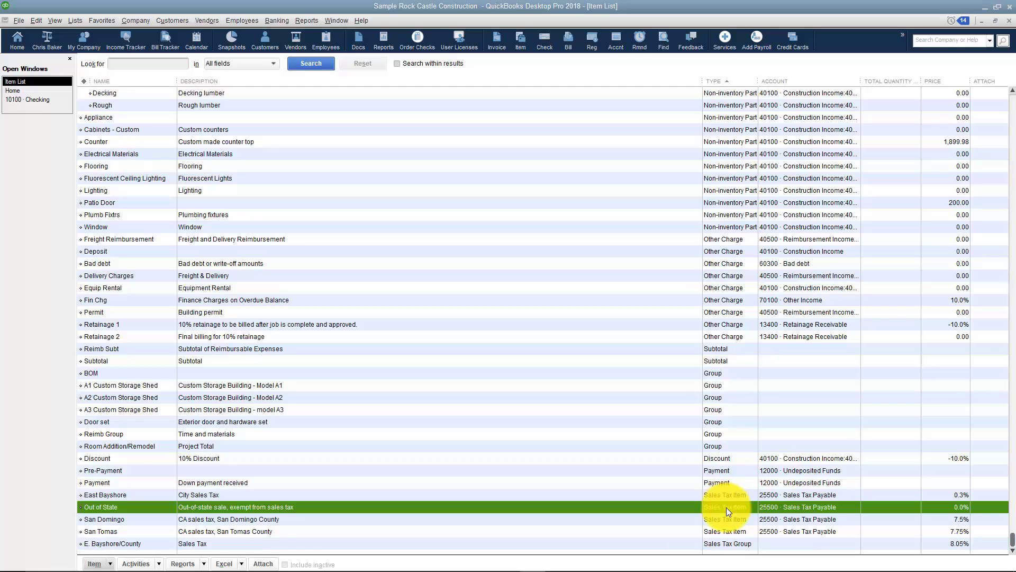
{"action": "left_click", "coordinate": [725, 518]}
{"action": "left_click", "coordinate": [728, 531]}
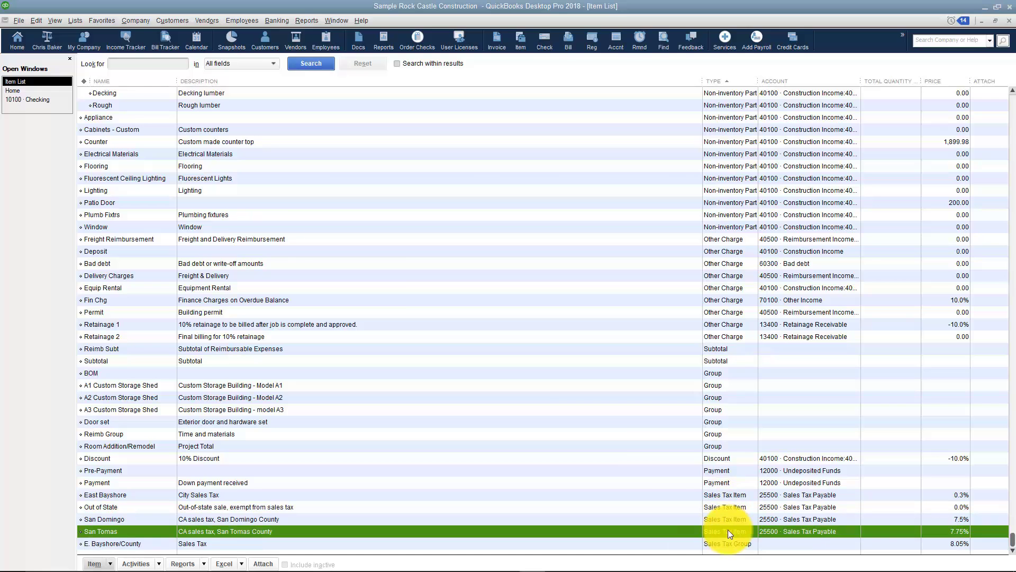
Step: Open a blank customer invoice and view the sales tax choices available for it
{"action": "left_click", "coordinate": [21, 90]}
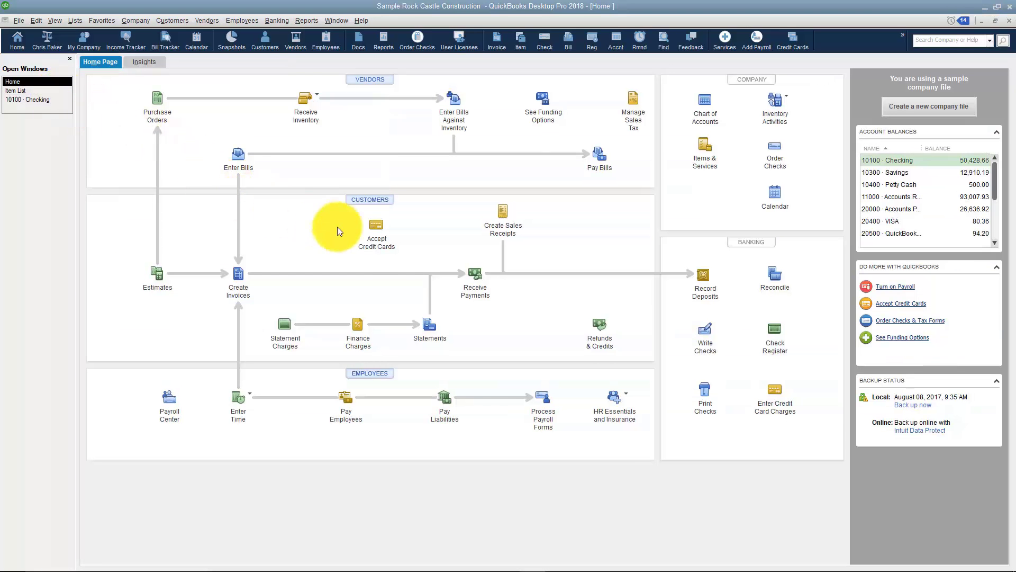
{"action": "left_click", "coordinate": [238, 280]}
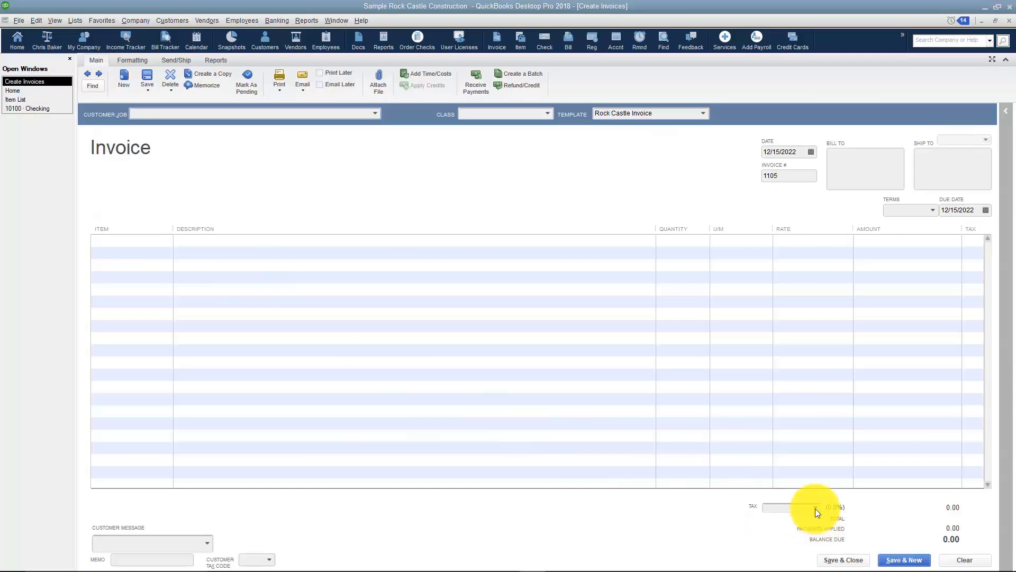
{"action": "left_click", "coordinate": [815, 508]}
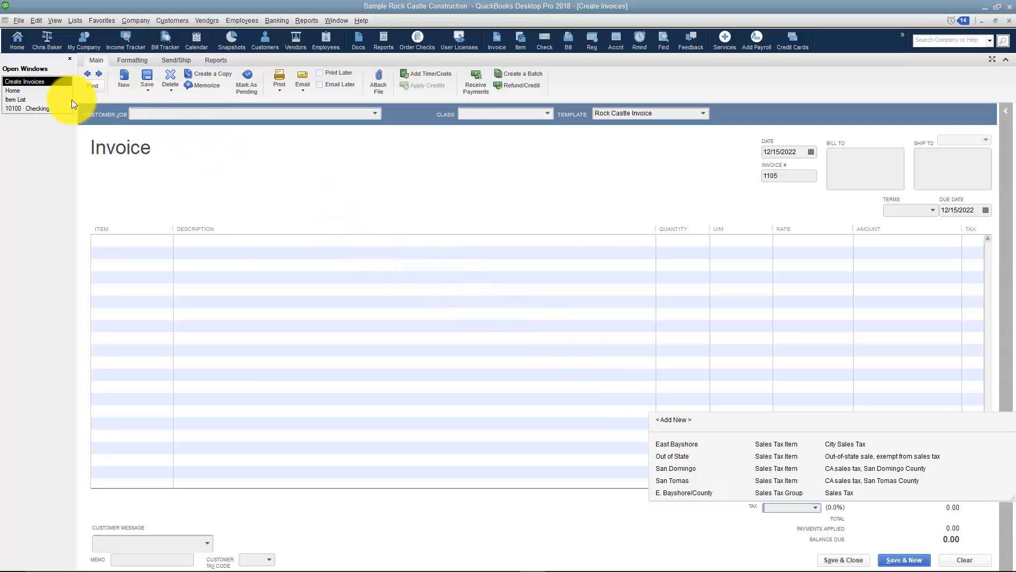
Step: Start a new Sales Tax Item in the item list and name it State Tax
{"action": "left_click", "coordinate": [51, 99]}
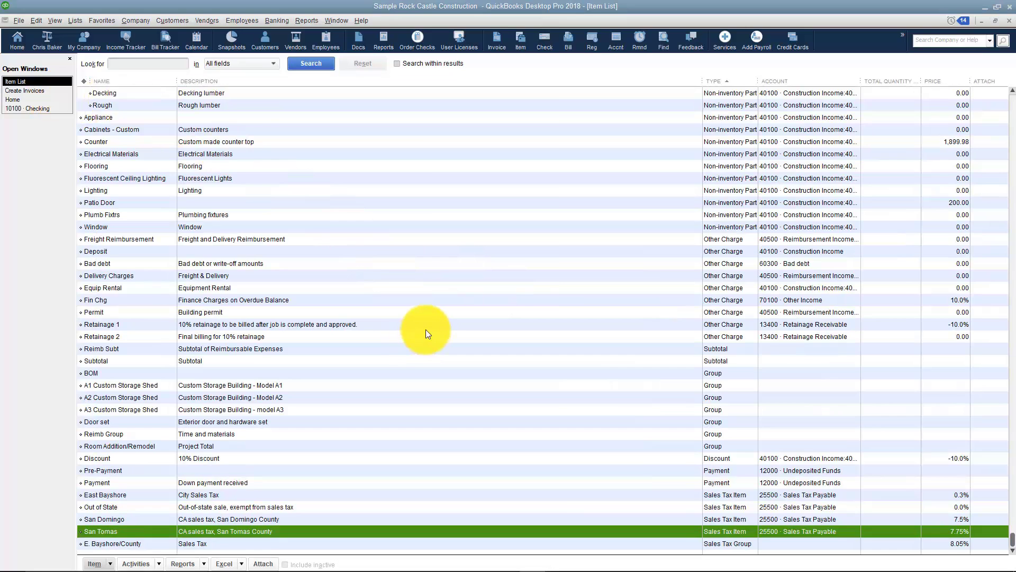
{"action": "right_click", "coordinate": [426, 327]}
{"action": "left_click", "coordinate": [443, 108]}
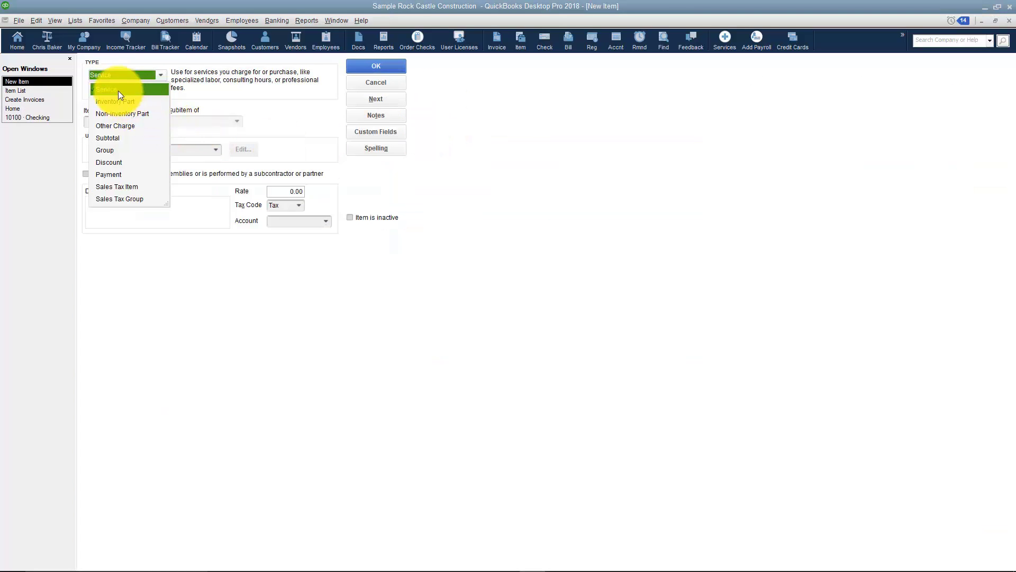
{"action": "left_click", "coordinate": [129, 187]}
{"action": "left_click", "coordinate": [120, 121]}
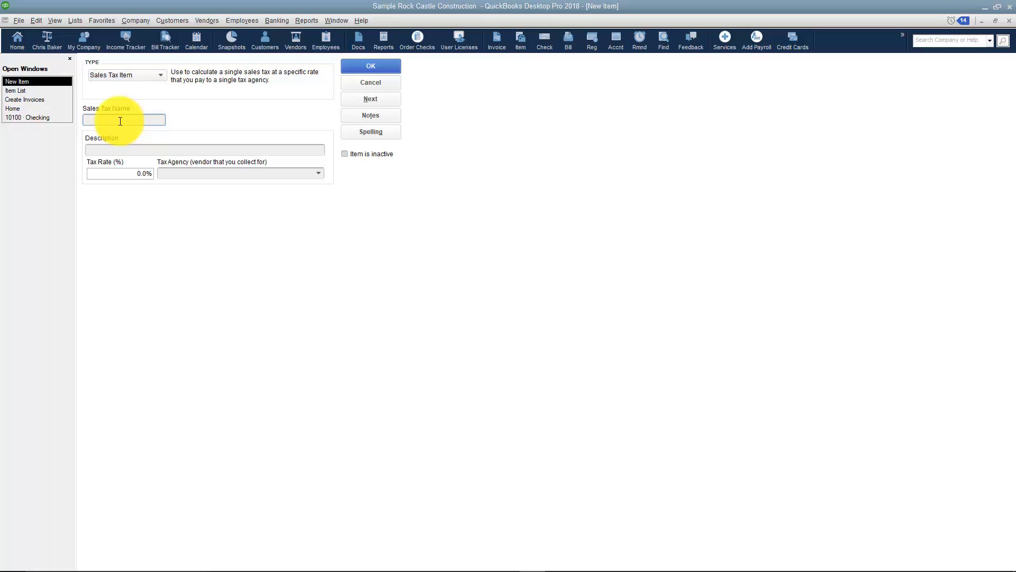
{"action": "type", "text": "State Ta"}
{"action": "key", "text": "Tab"}
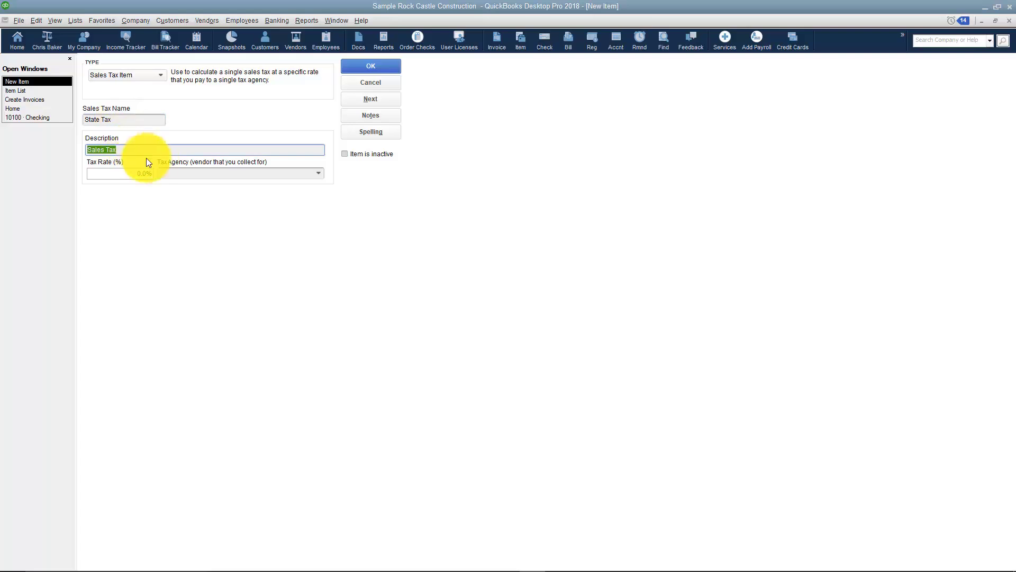
Step: Set the State Tax rate to 6% with Dept of Revenue as the tax agency, and save the item
{"action": "key", "text": "Tab"}
{"action": "type", "text": "6"}
{"action": "key", "text": "Tab"}
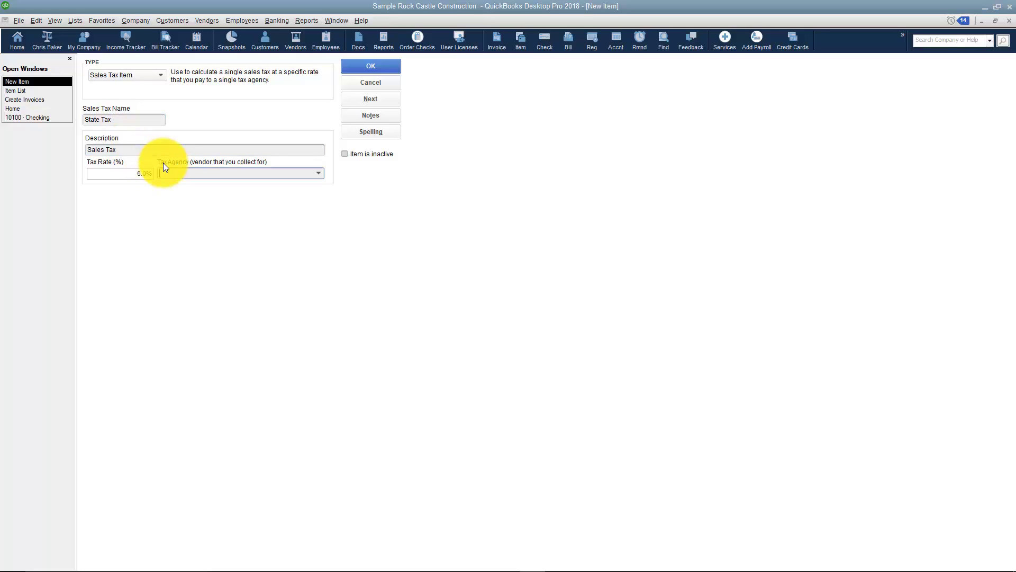
{"action": "type", "text": "ept of Revenue"}
{"action": "key", "text": "Tab"}
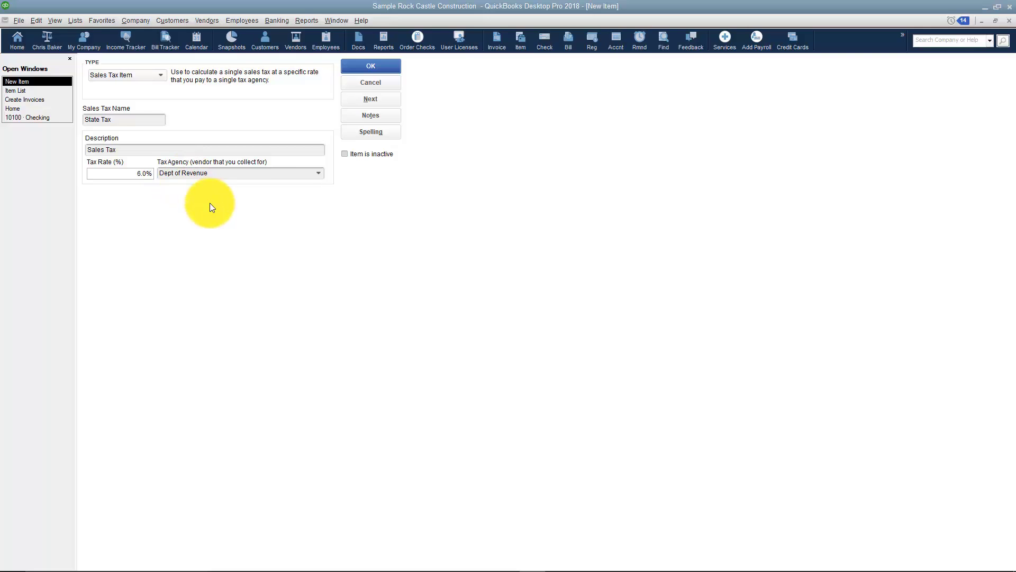
{"action": "left_click", "coordinate": [369, 67]}
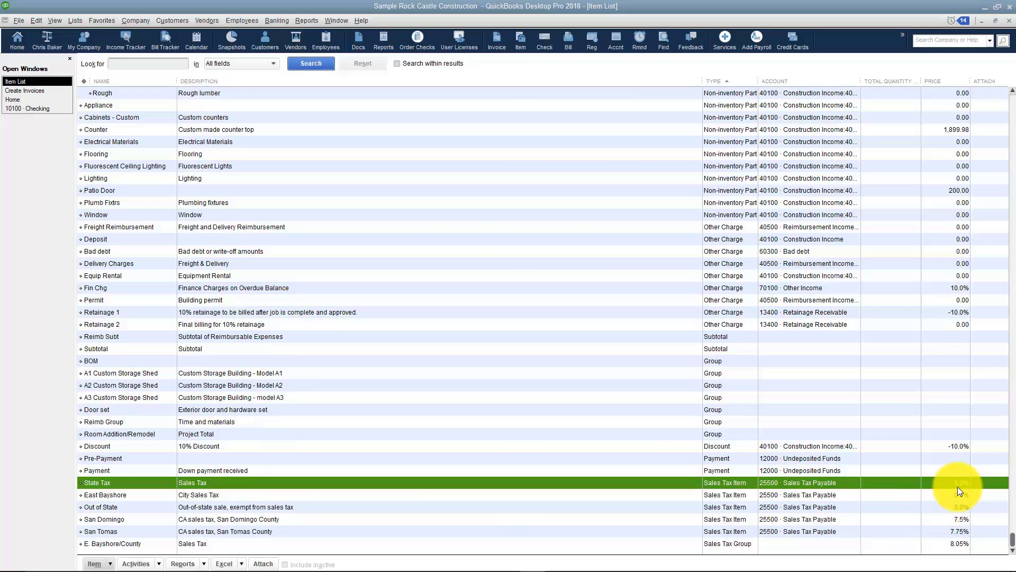
Step: Start another new Sales Tax Item and name it Trans
{"action": "right_click", "coordinate": [456, 235]}
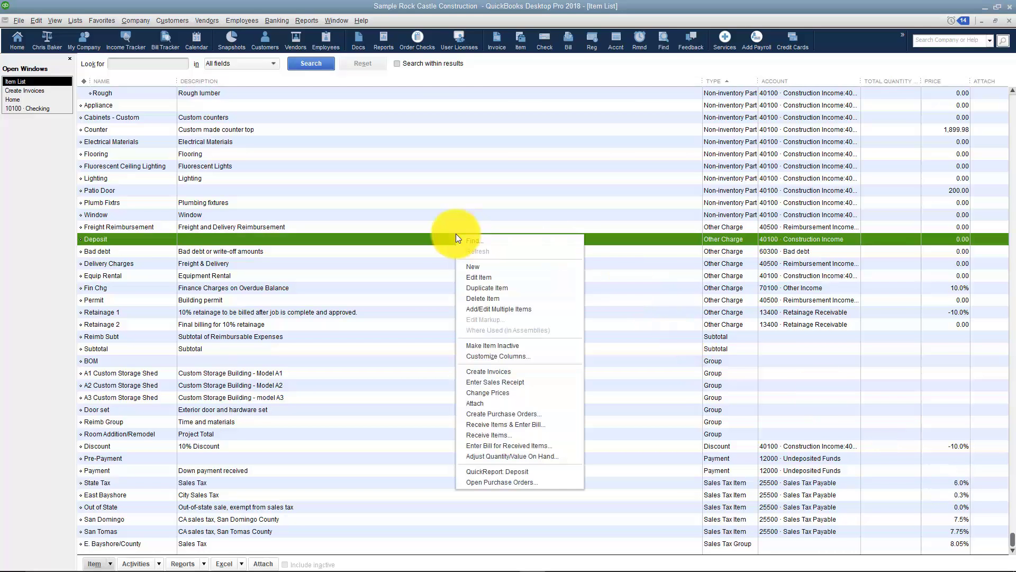
{"action": "left_click", "coordinate": [478, 266]}
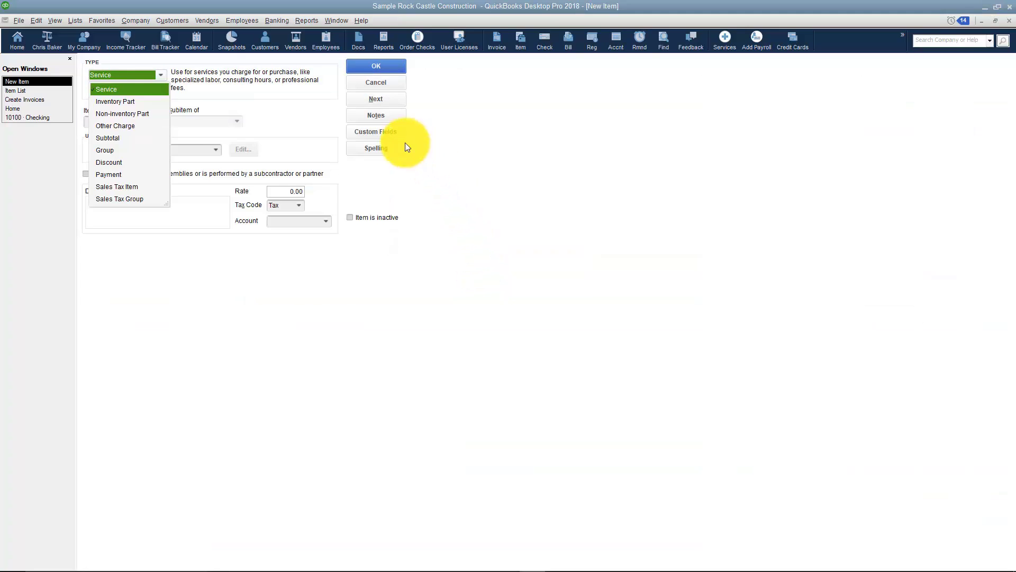
{"action": "left_click", "coordinate": [142, 187]}
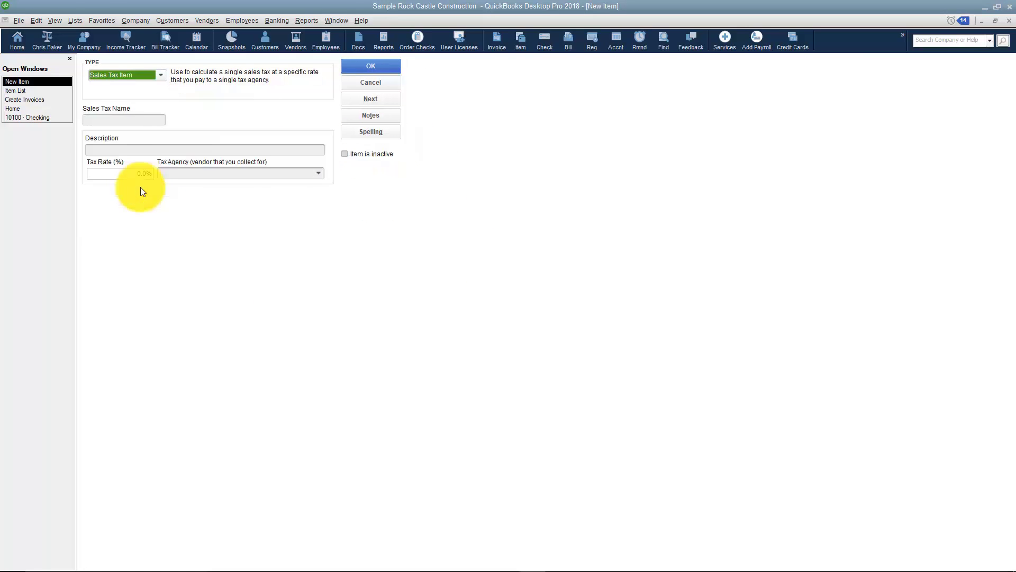
{"action": "left_click", "coordinate": [124, 121]}
{"action": "type", "text": "Trans"}
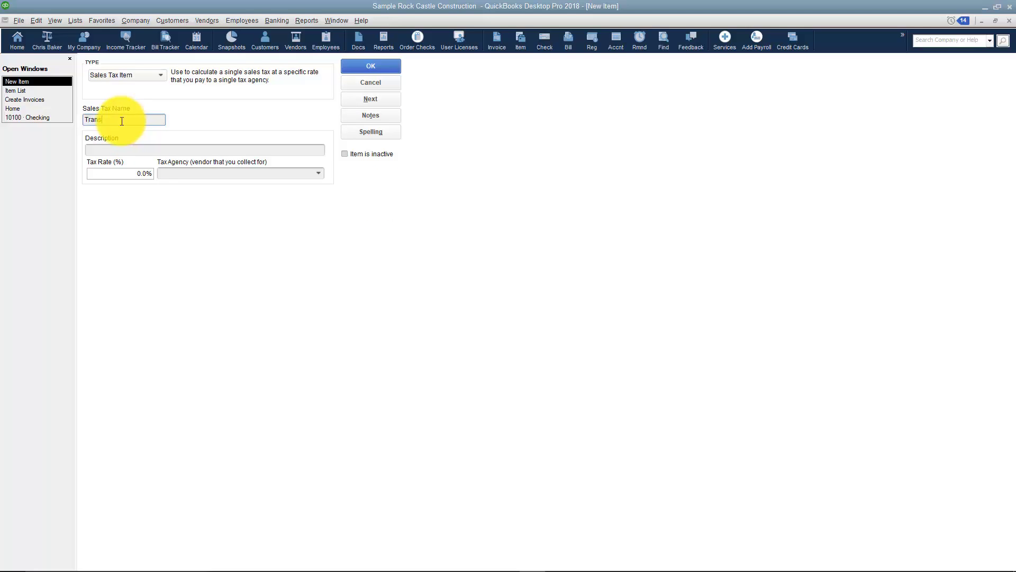
{"action": "key", "text": "Tab"}
Step: Give the Trans item a 1% tax rate and the Dept of Revenue agency, and save it
{"action": "left_click", "coordinate": [152, 171]}
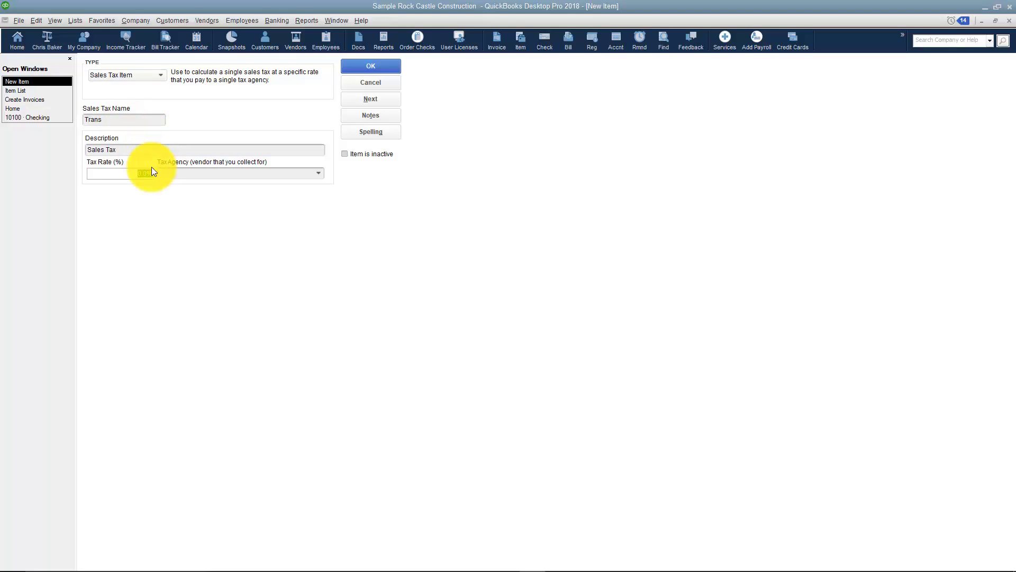
{"action": "type", "text": "1"}
{"action": "key", "text": "Tab"}
{"action": "type", "text": "De"}
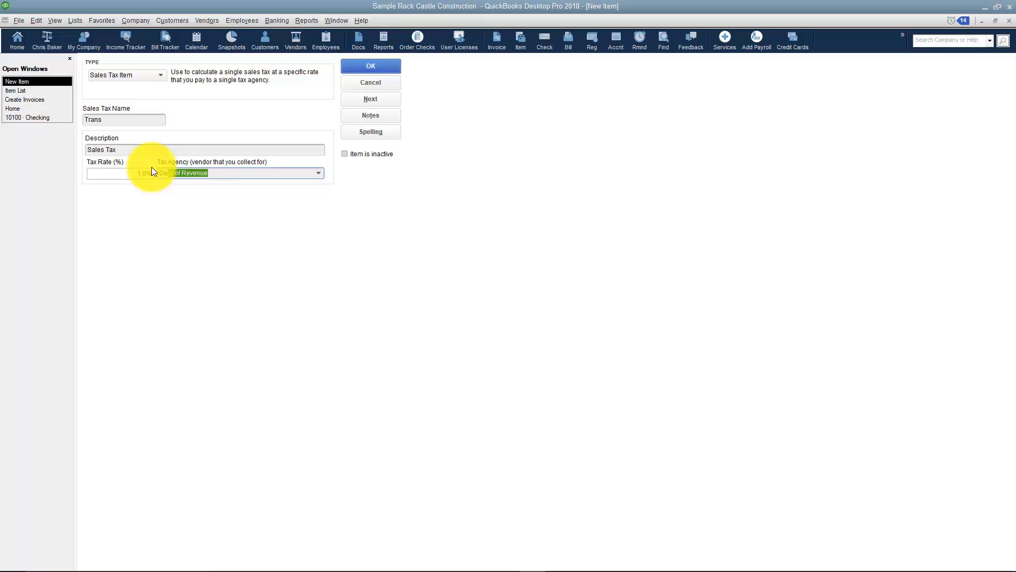
{"action": "left_click", "coordinate": [365, 67]}
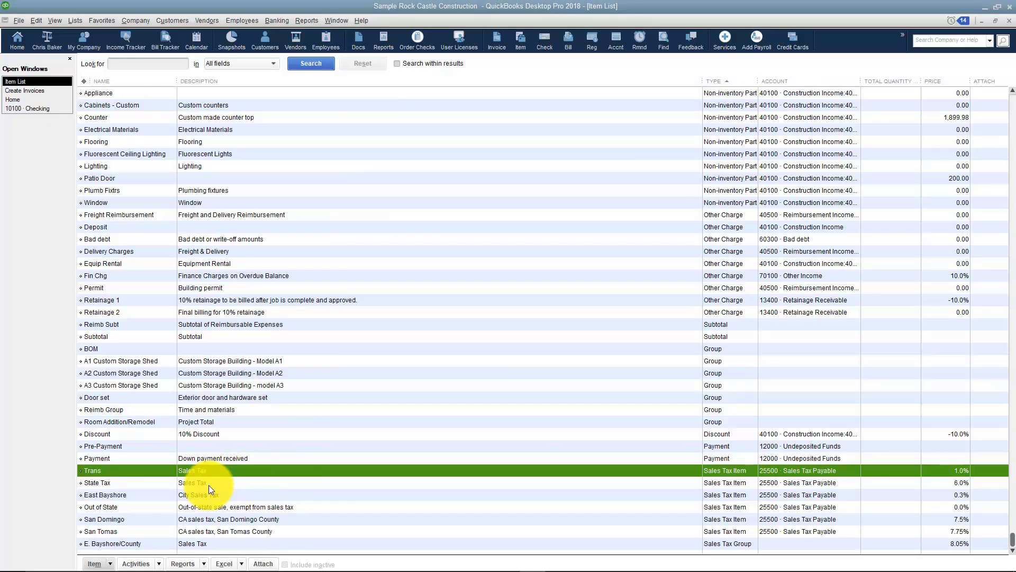
Step: Rename the Trans sales tax item as Trans 1 and save the change
{"action": "right_click", "coordinate": [120, 469]}
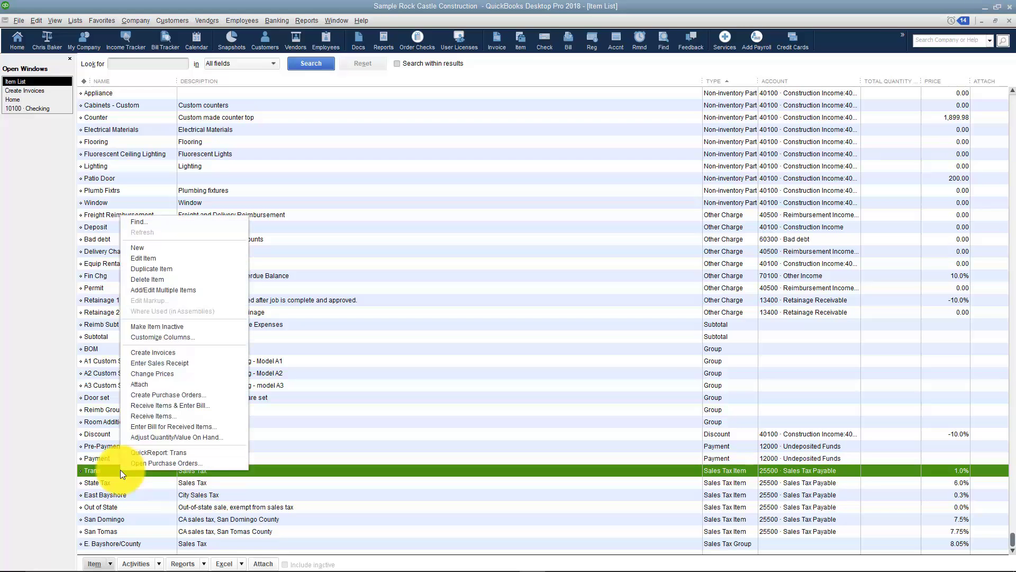
{"action": "left_click", "coordinate": [180, 258]}
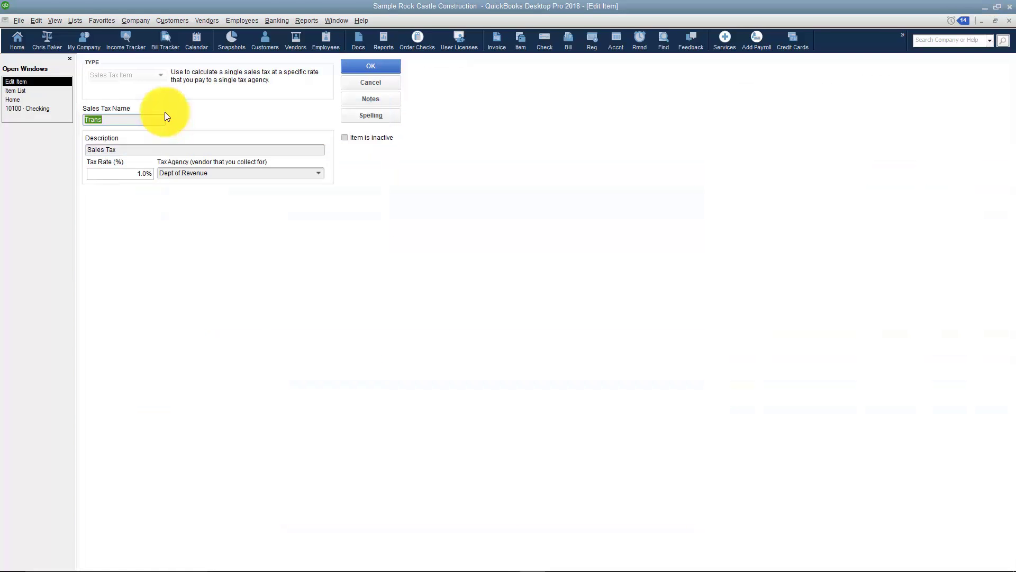
{"action": "left_click", "coordinate": [130, 120]}
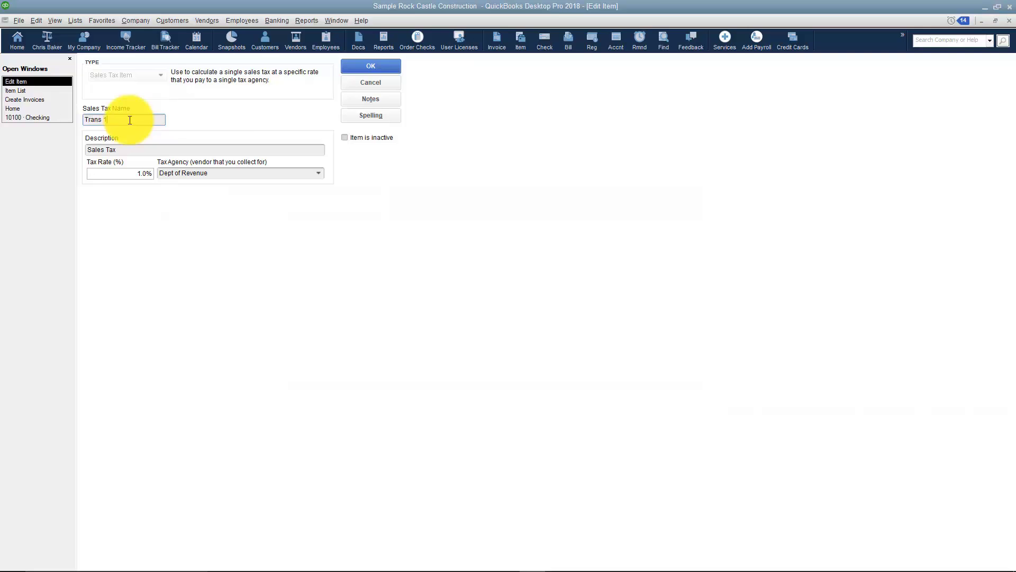
{"action": "left_click", "coordinate": [361, 66]}
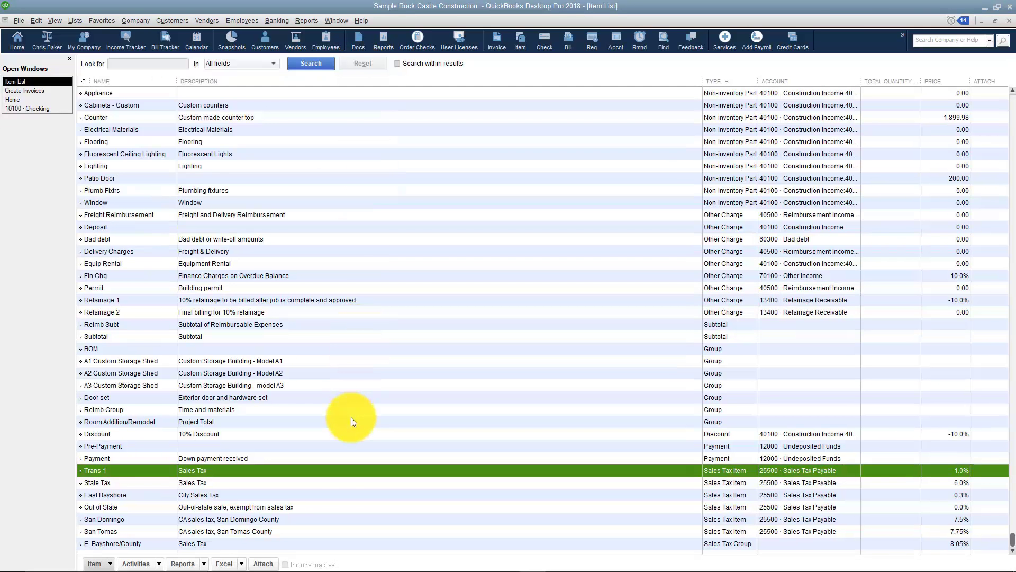
Step: Start a new Sales Tax Item named Local Tax 1
{"action": "right_click", "coordinate": [343, 324]}
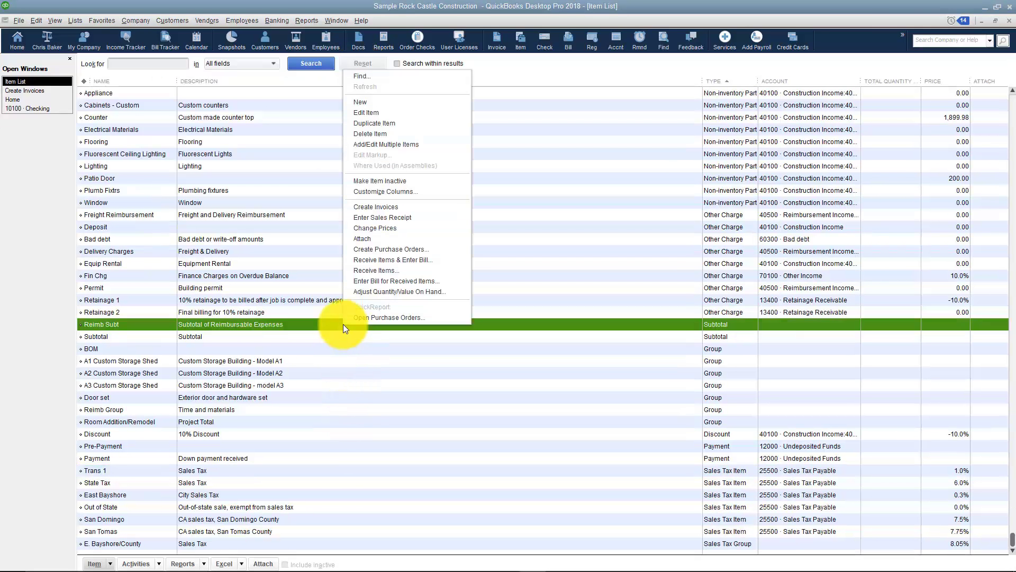
{"action": "left_click", "coordinate": [365, 102]}
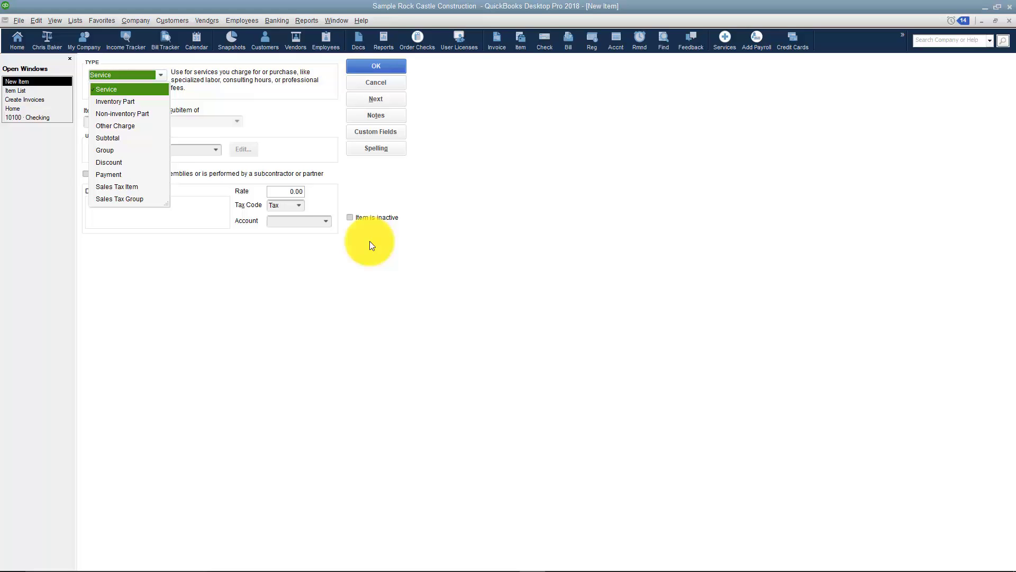
{"action": "left_click", "coordinate": [143, 186]}
{"action": "left_click", "coordinate": [143, 121]}
{"action": "type", "text": "Loca"}
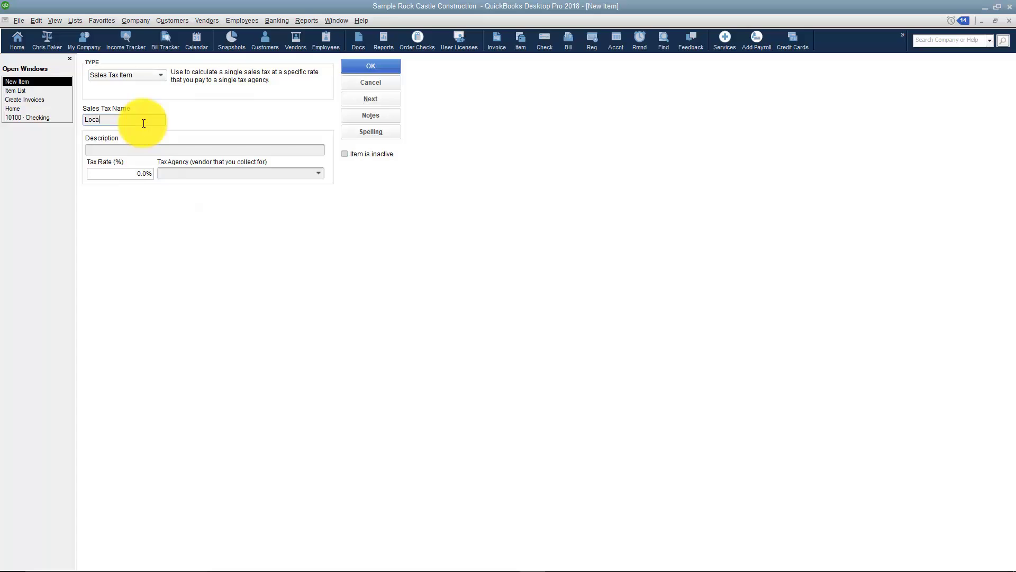
{"action": "type", "text": "l TAx 1"}
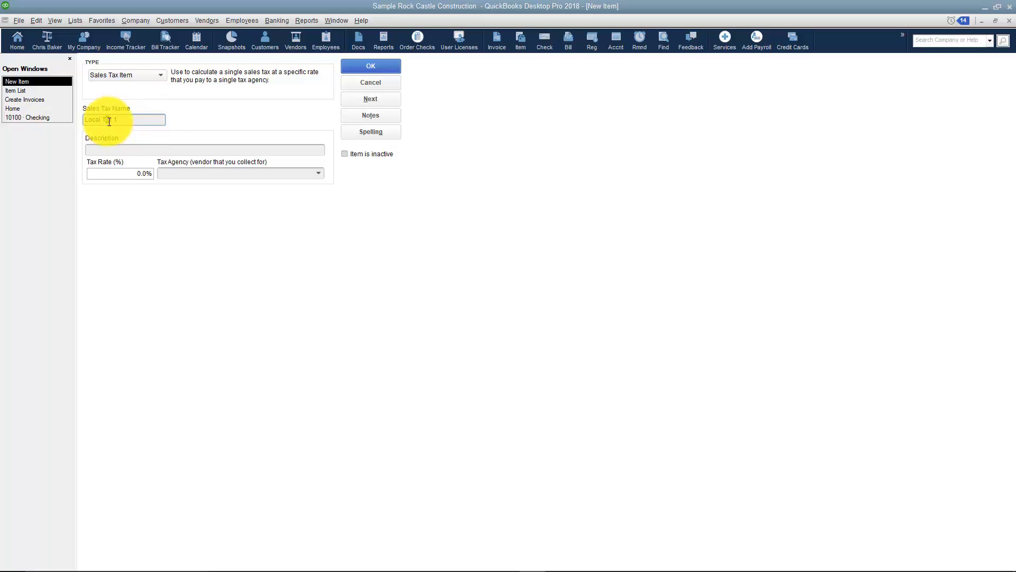
Step: Set the Local Tax 1 rate to 1% with Dept of Revenue as the agency, and save the item
{"action": "left_click", "coordinate": [123, 172]}
{"action": "type", "text": "1"}
{"action": "key", "text": "Tab"}
{"action": "type", "text": "De"}
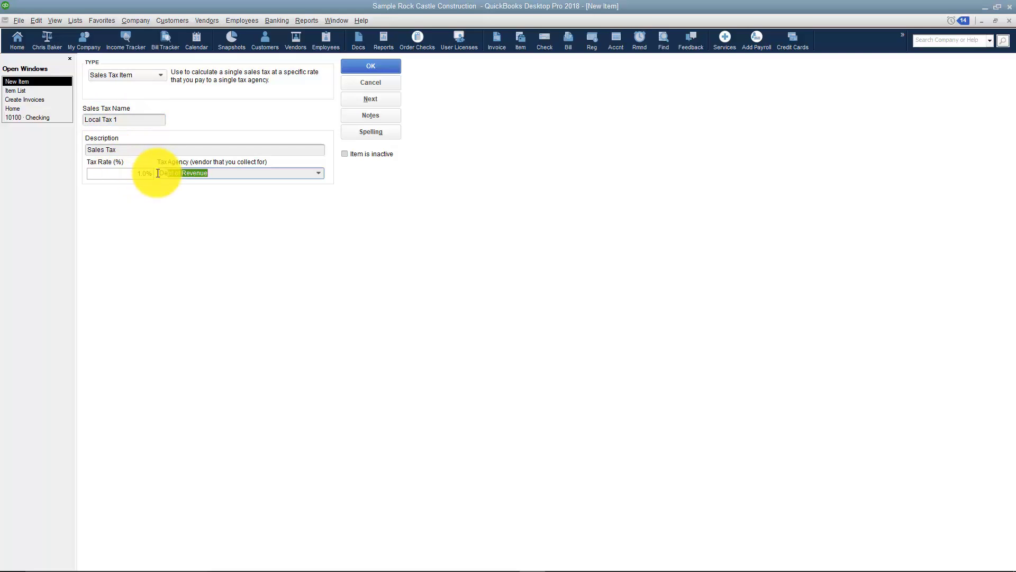
{"action": "left_click", "coordinate": [370, 66]}
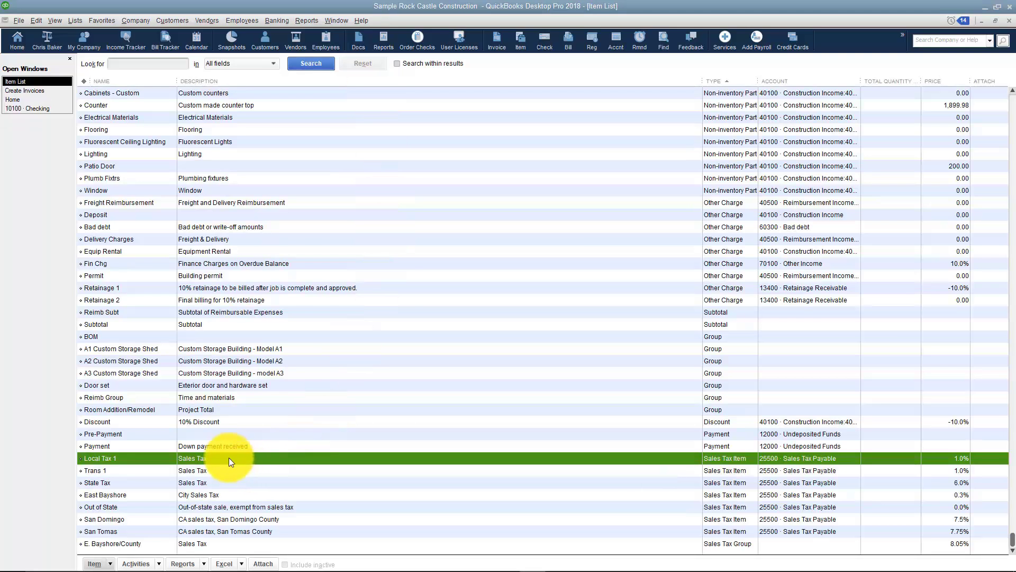
Step: Start a new Sales Tax Group item named Group 1 with the description Sales Tax
{"action": "right_click", "coordinate": [284, 430]}
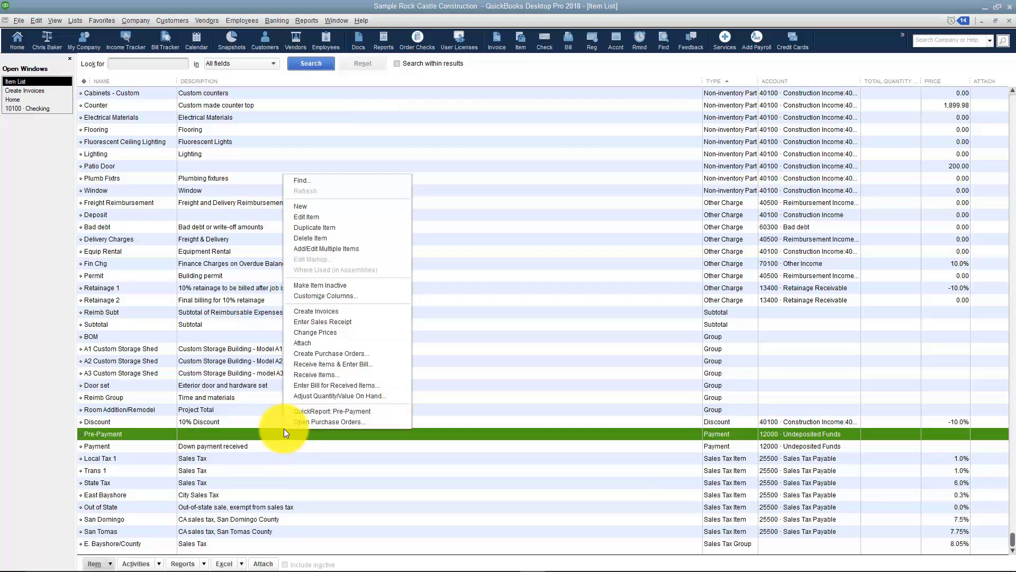
{"action": "left_click", "coordinate": [323, 206]}
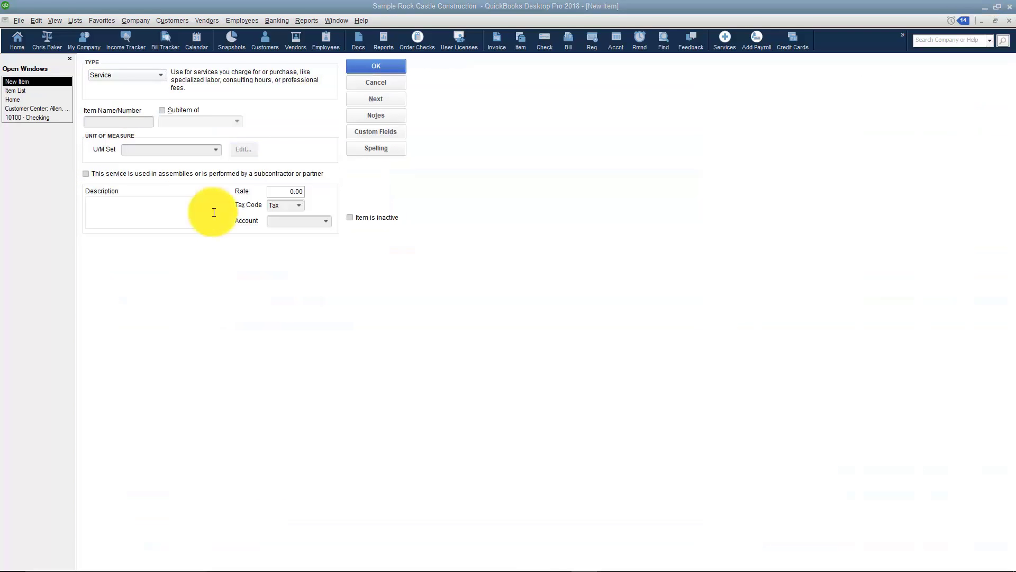
{"action": "left_click", "coordinate": [161, 76]}
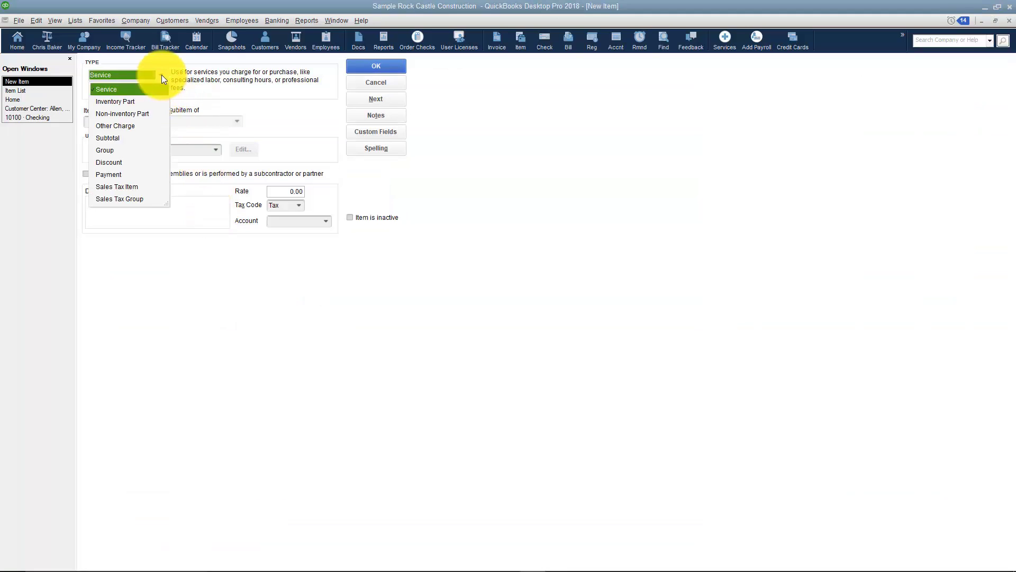
{"action": "left_click", "coordinate": [135, 199]}
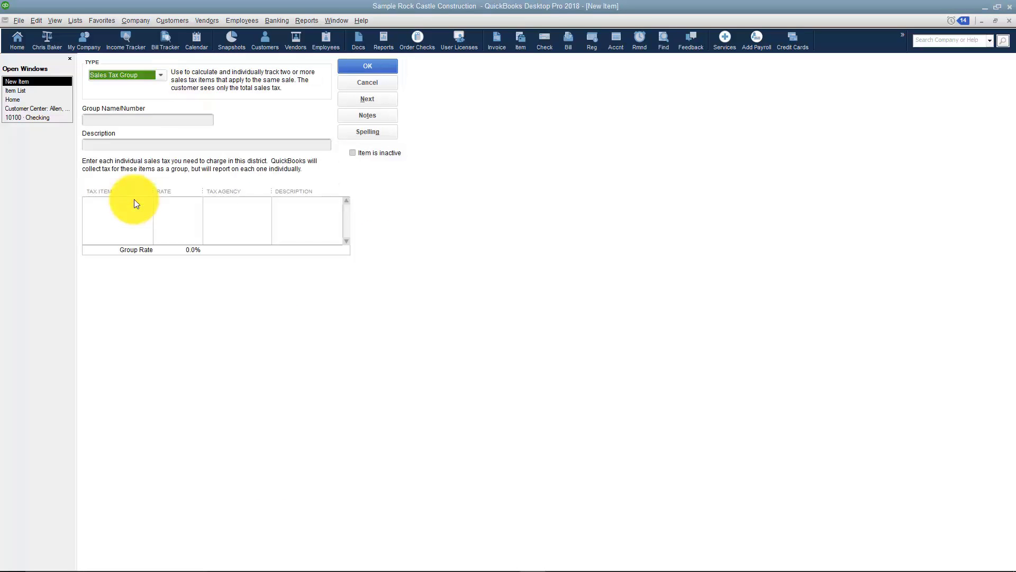
{"action": "left_click", "coordinate": [114, 117]}
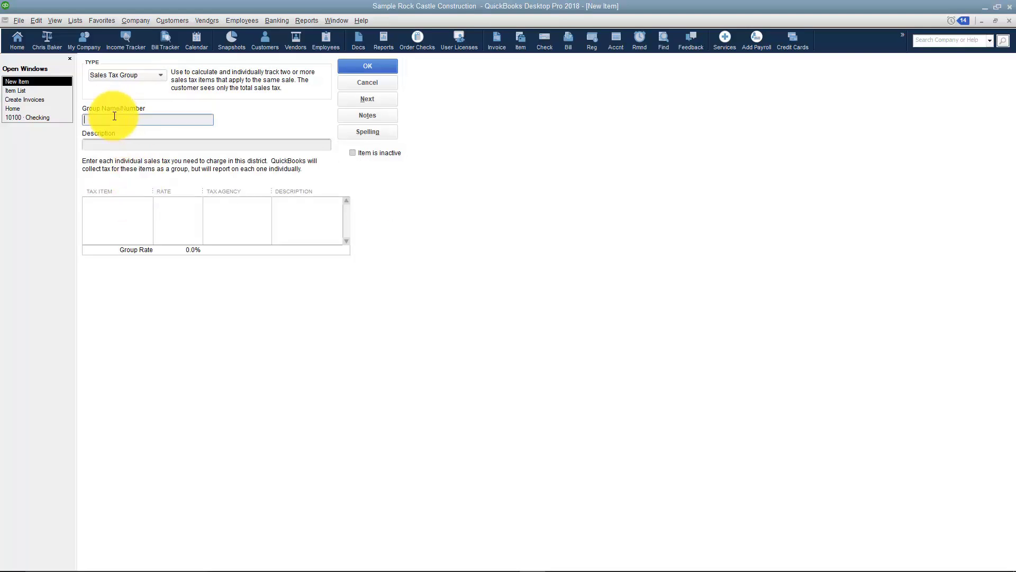
{"action": "type", "text": "Group 1"}
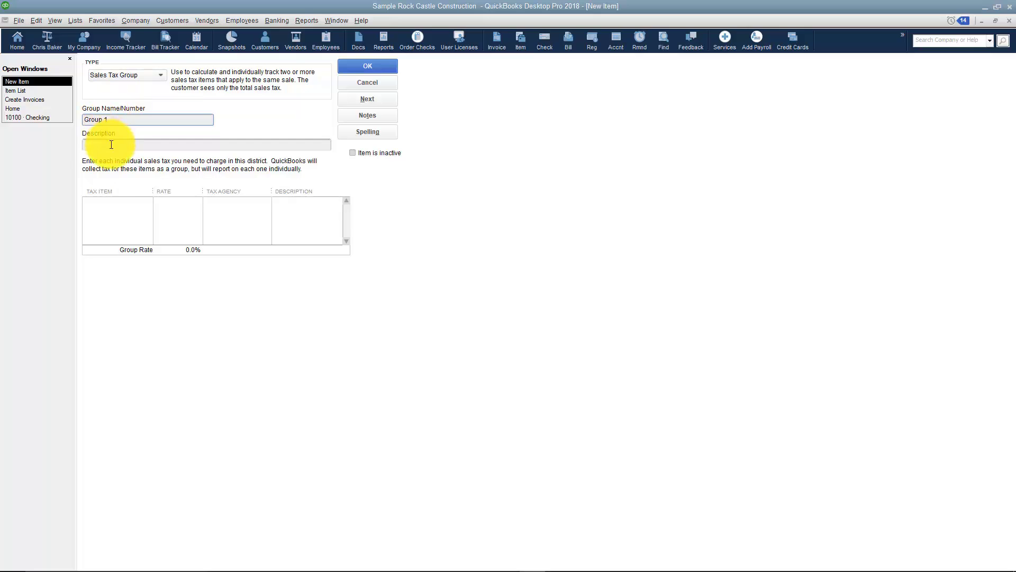
{"action": "left_click", "coordinate": [109, 143]}
{"action": "type", "text": "Sales Tax"}
Step: Add State Tax, Local Tax 1 and Trans 1 to the Group 1 tax group, and save it
{"action": "left_click", "coordinate": [125, 201]}
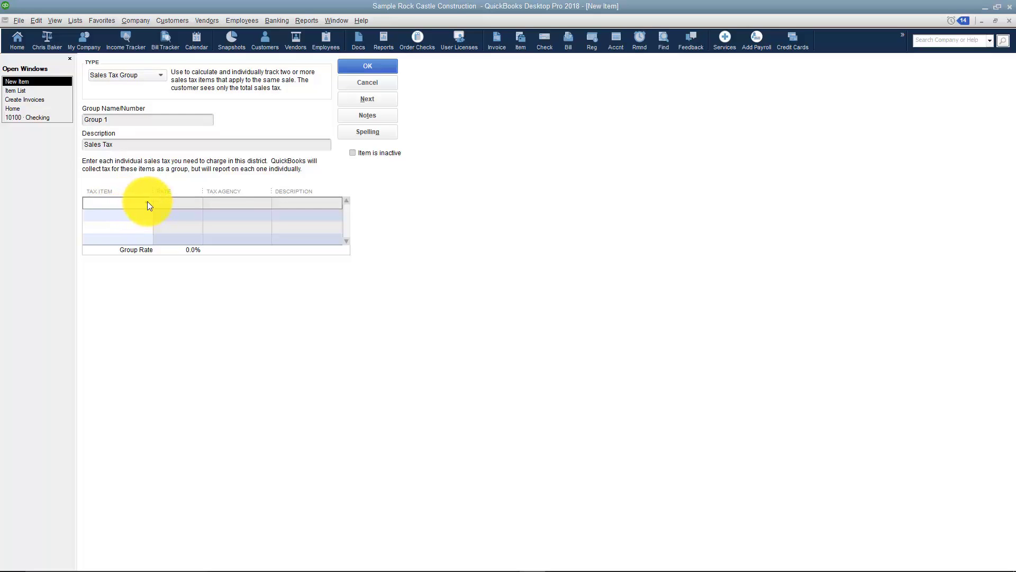
{"action": "left_click", "coordinate": [146, 202]}
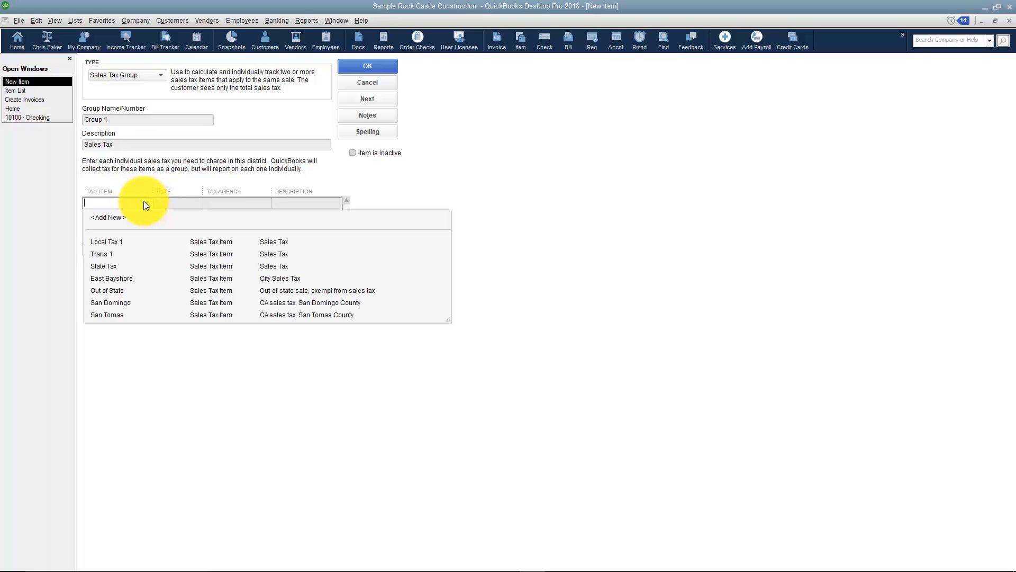
{"action": "left_click", "coordinate": [114, 266]}
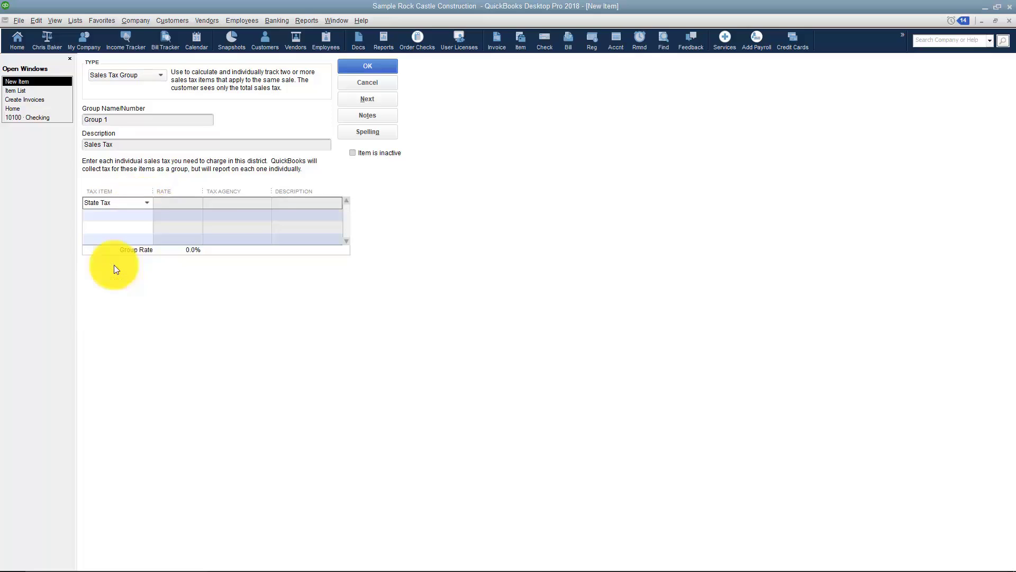
{"action": "left_click", "coordinate": [147, 214]}
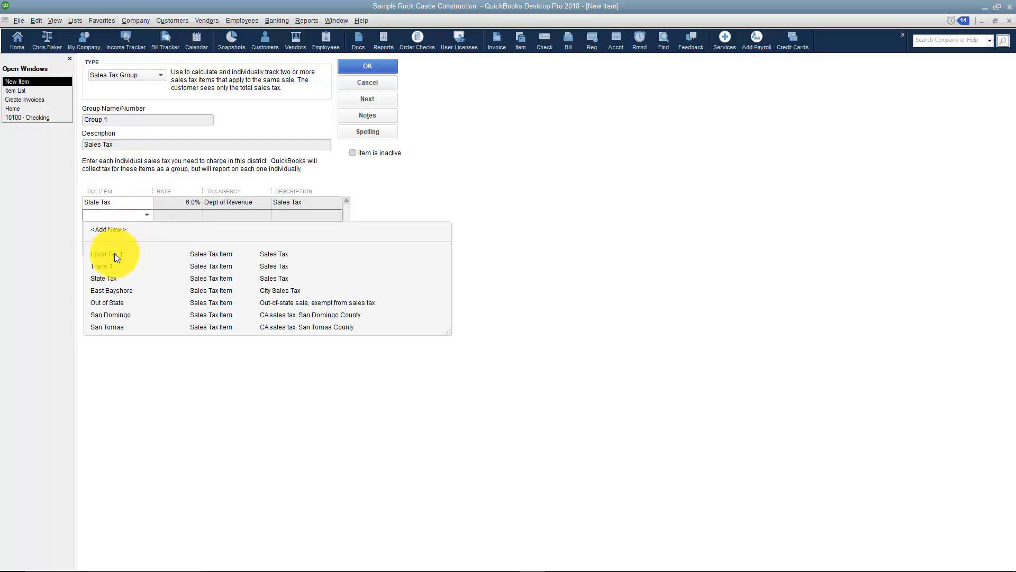
{"action": "left_click", "coordinate": [115, 253]}
{"action": "left_click", "coordinate": [146, 227]}
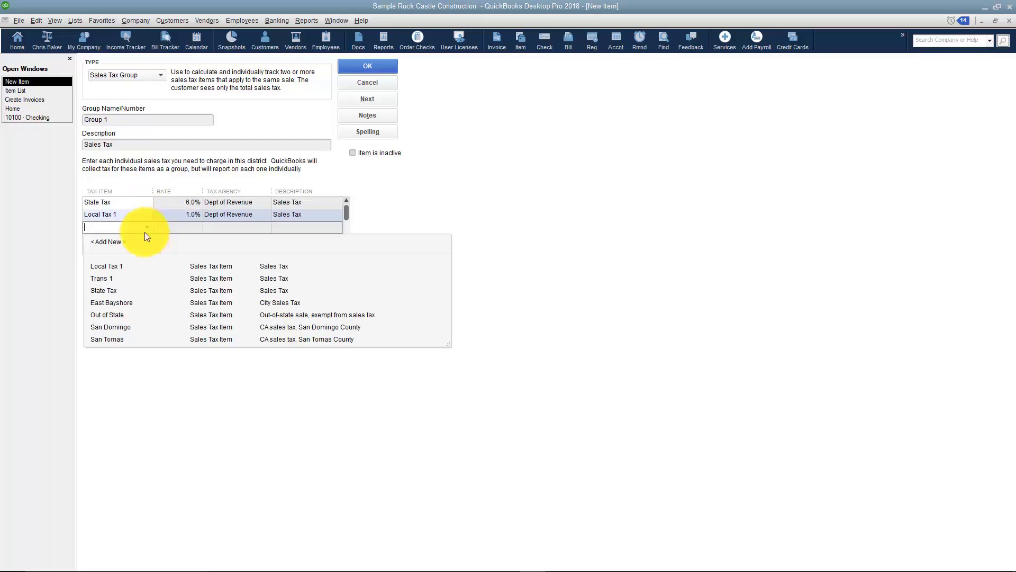
{"action": "left_click", "coordinate": [110, 278]}
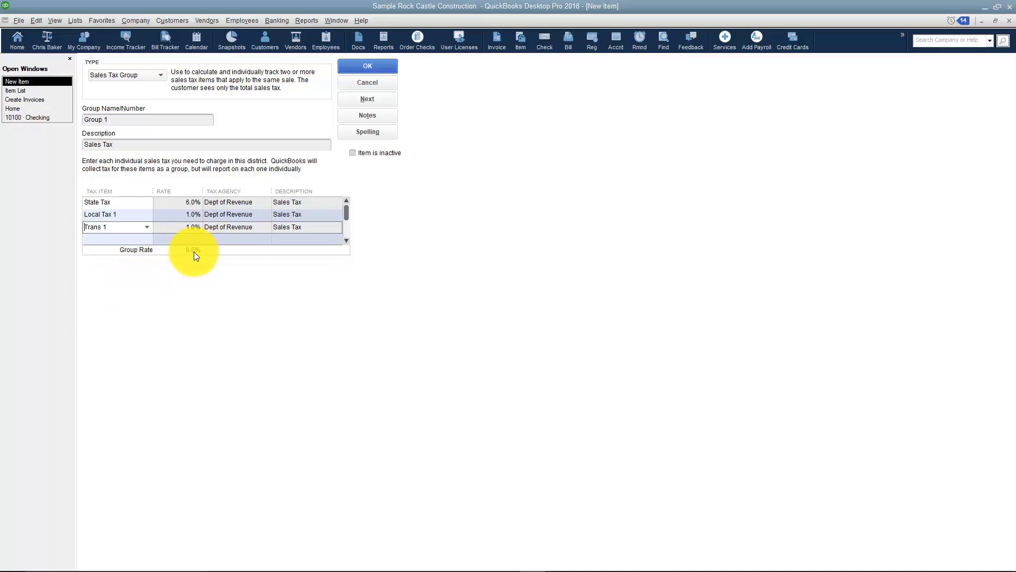
{"action": "left_click", "coordinate": [366, 68]}
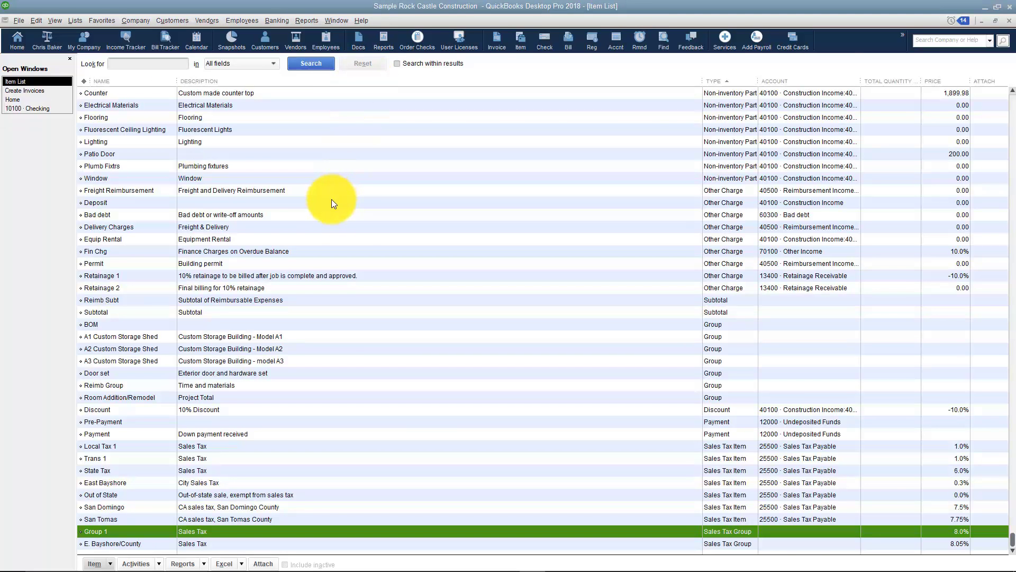
Step: Start a new Sales Tax Item named Local Tax 2
{"action": "right_click", "coordinate": [334, 203]}
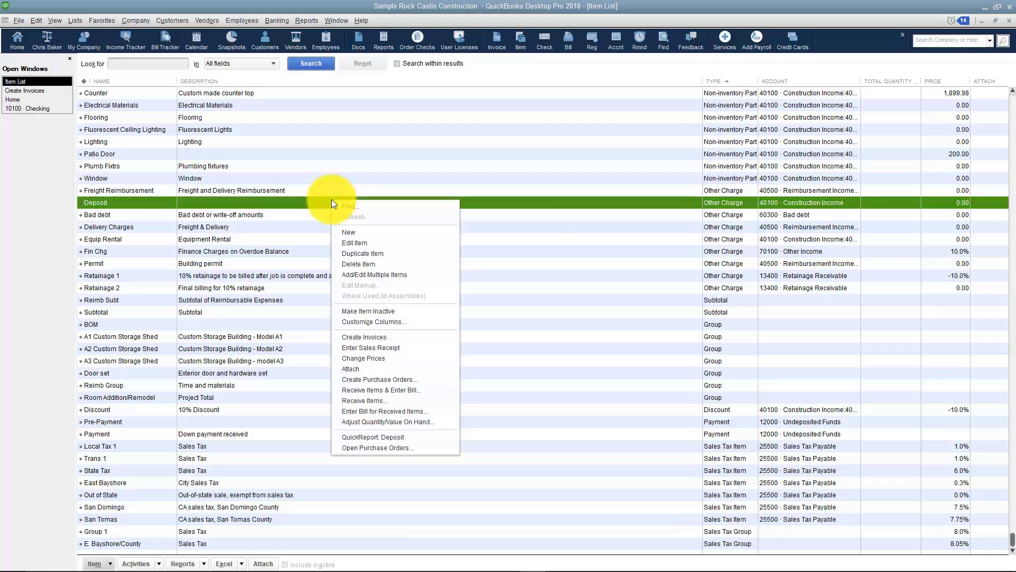
{"action": "left_click", "coordinate": [355, 232]}
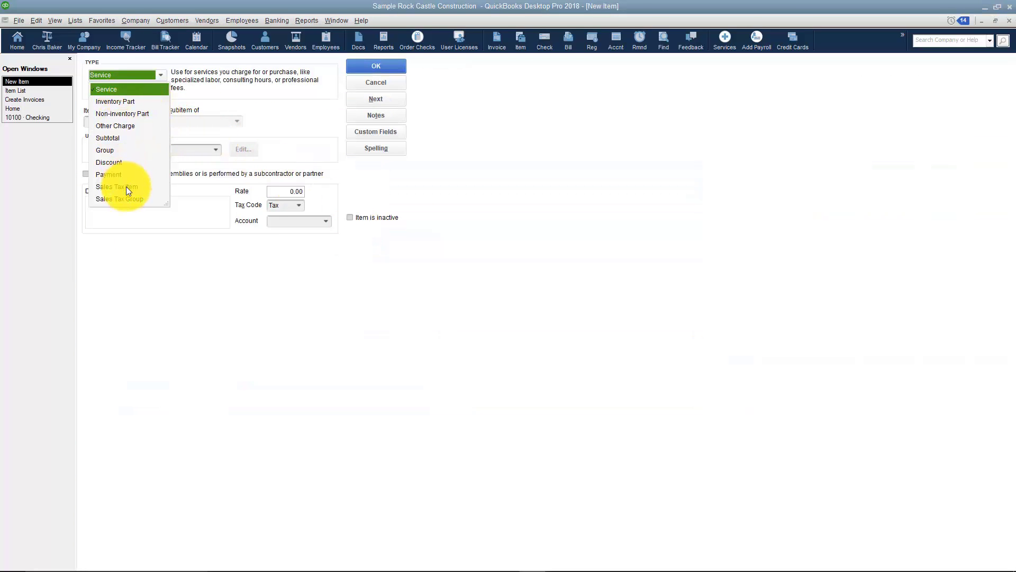
{"action": "left_click", "coordinate": [126, 187]}
{"action": "left_click", "coordinate": [109, 119]}
{"action": "type", "text": "Local T"}
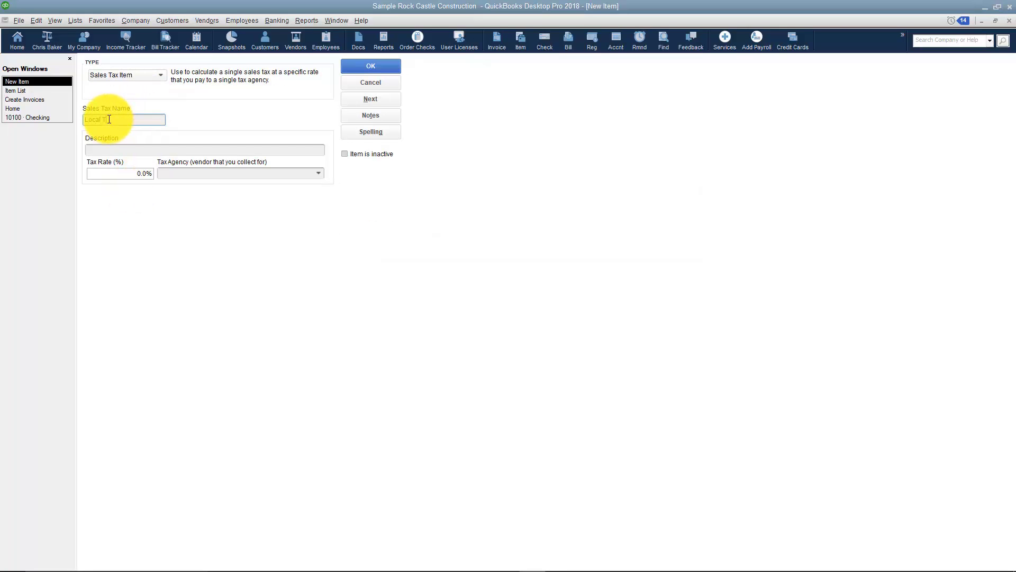
{"action": "type", "text": "ax 2"}
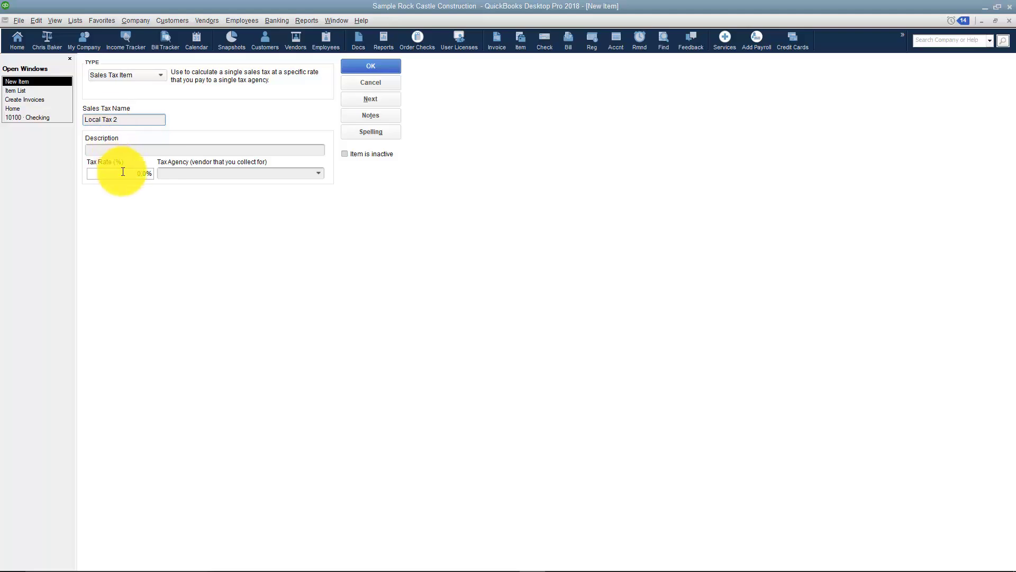
Step: Set the Local Tax 2 rate to 0.5% with Dept of Revenue as the agency, and save the item
{"action": "left_click", "coordinate": [119, 173]}
{"action": "type", "text": ".5"}
{"action": "left_click", "coordinate": [185, 174]}
{"action": "type", "text": "Dept of Revenue"}
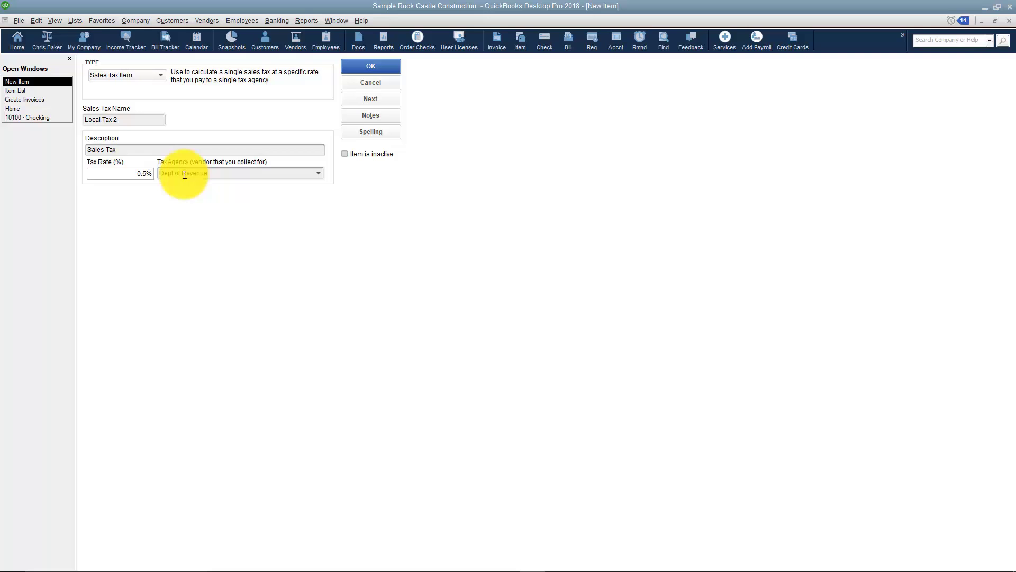
{"action": "left_click", "coordinate": [359, 68]}
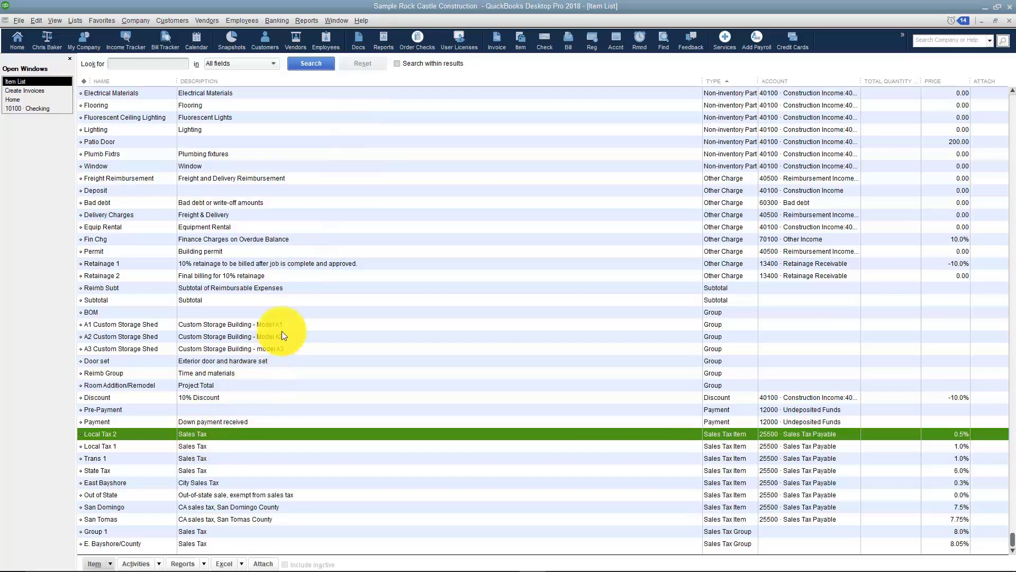
Step: Start a new Sales Tax Group item named Group2
{"action": "right_click", "coordinate": [294, 304]}
{"action": "left_click", "coordinate": [310, 338]}
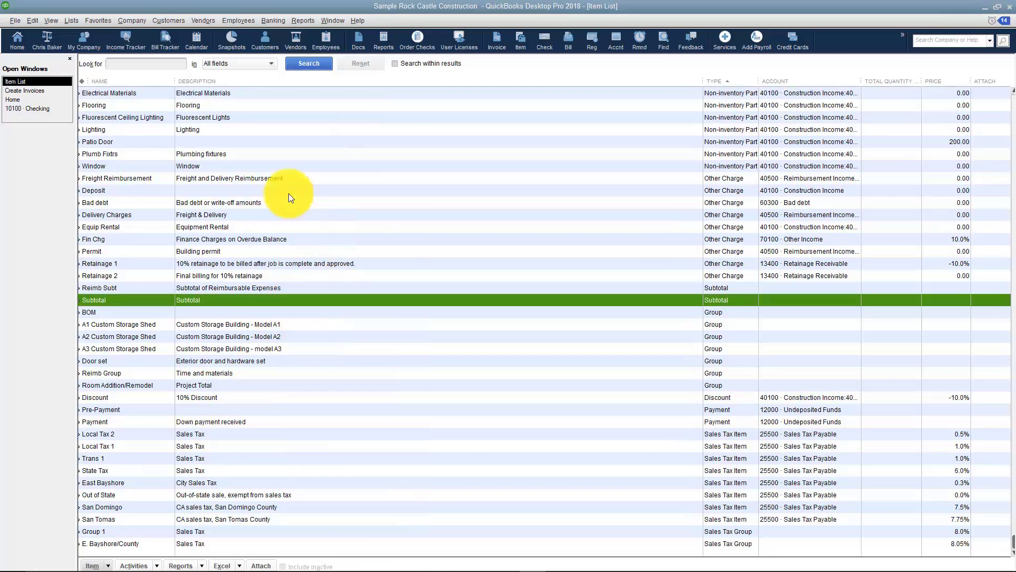
{"action": "left_click", "coordinate": [127, 199]}
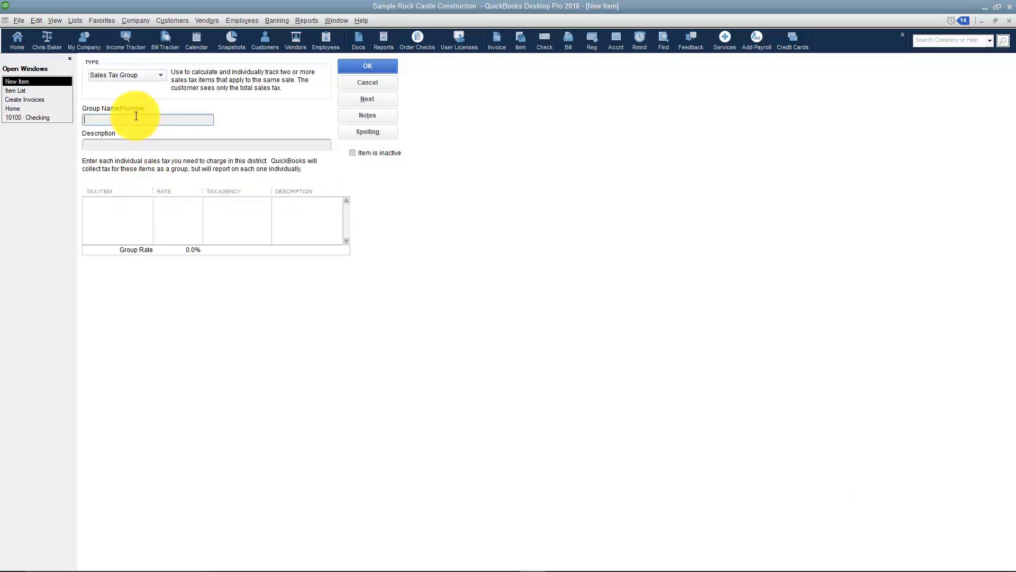
{"action": "type", "text": "Group2"}
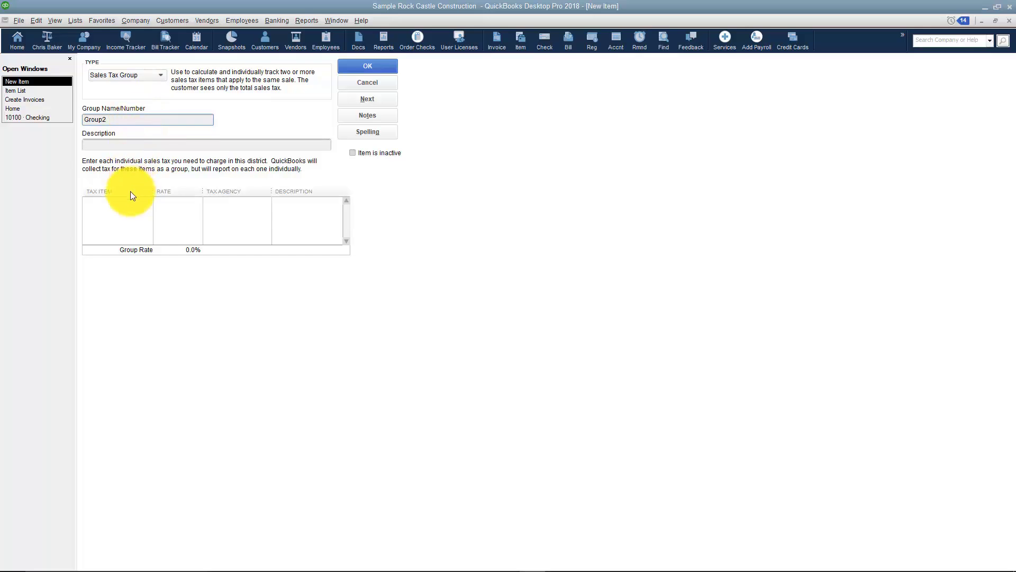
Step: Add Local Tax 2 and State Tax to the Group2 tax group, and save it
{"action": "left_click", "coordinate": [118, 203]}
{"action": "left_click", "coordinate": [144, 202]}
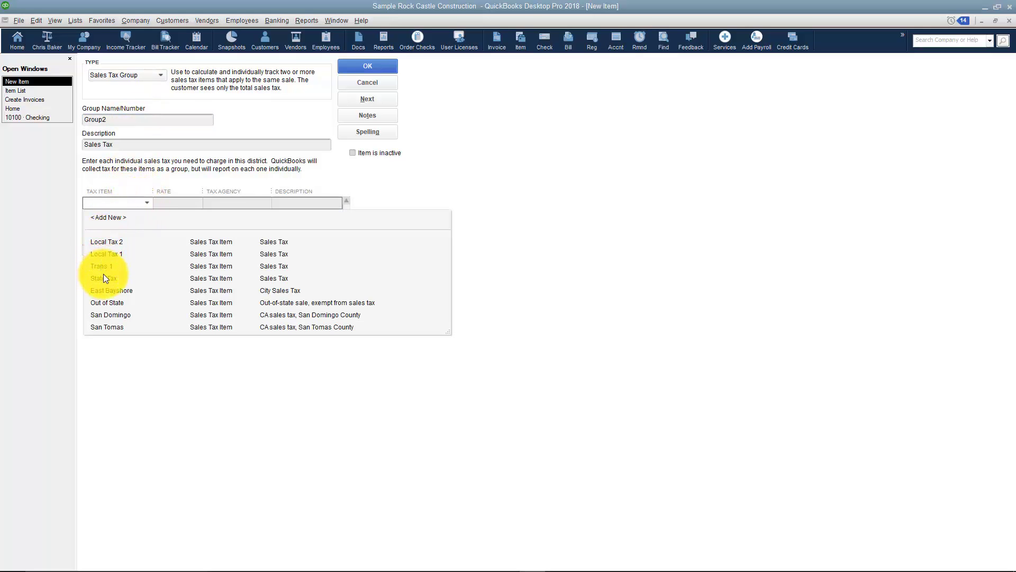
{"action": "left_click", "coordinate": [120, 241]}
{"action": "left_click", "coordinate": [146, 214]}
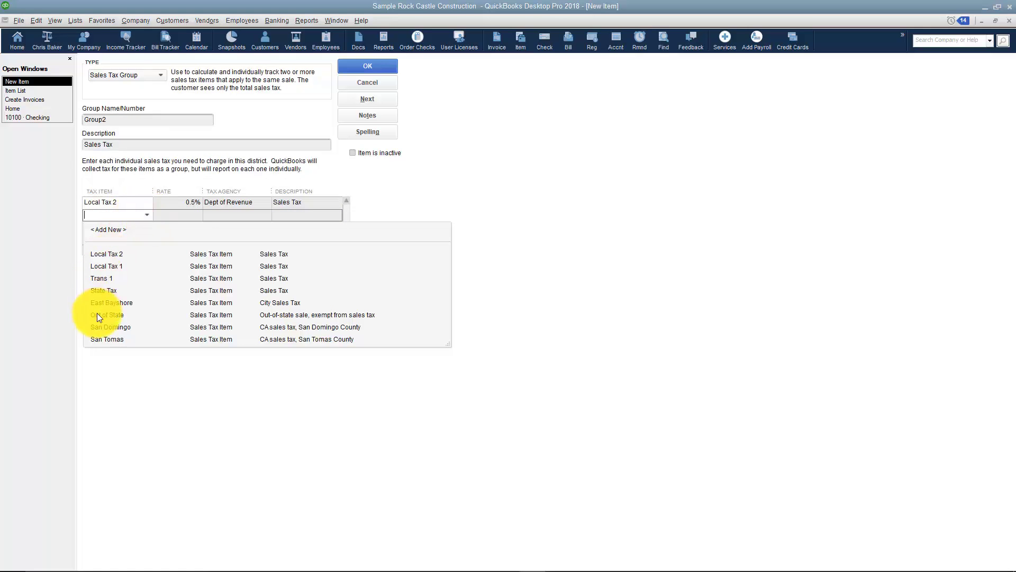
{"action": "left_click", "coordinate": [110, 291]}
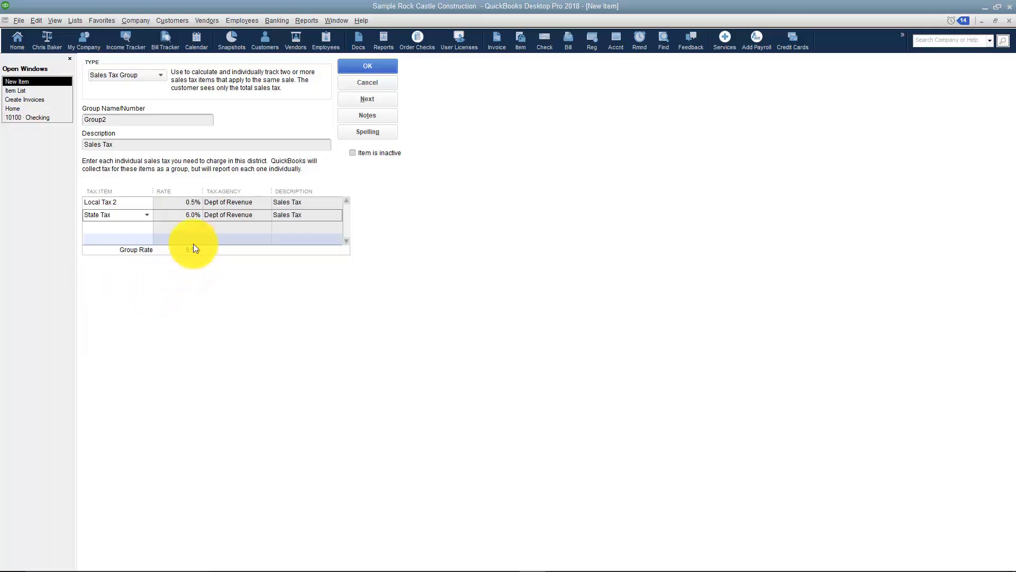
{"action": "left_click", "coordinate": [354, 66]}
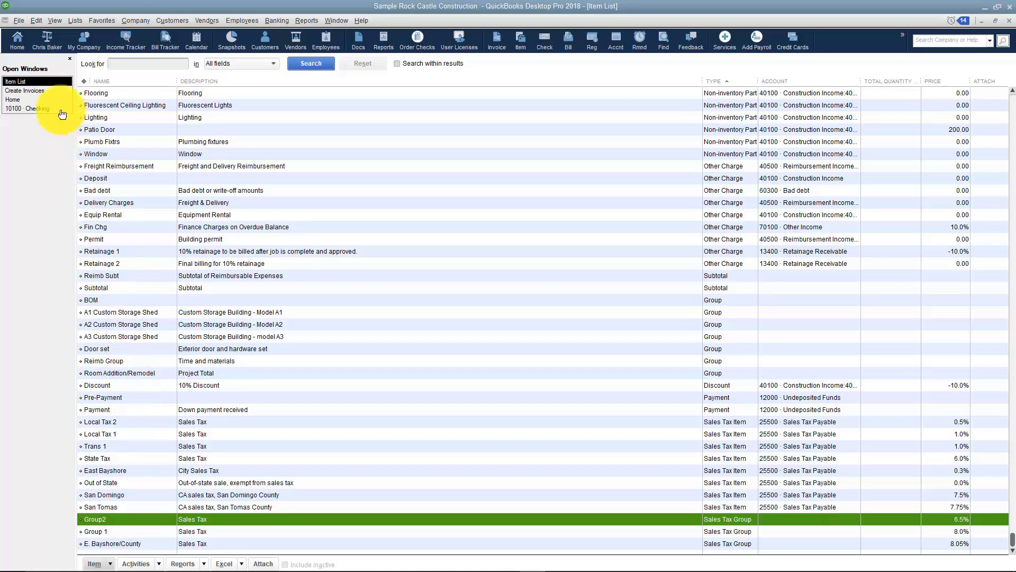
Step: Open the Floor Plans service item from the item list, view its tax code choices, and cancel the edit
{"action": "left_click", "coordinate": [51, 100]}
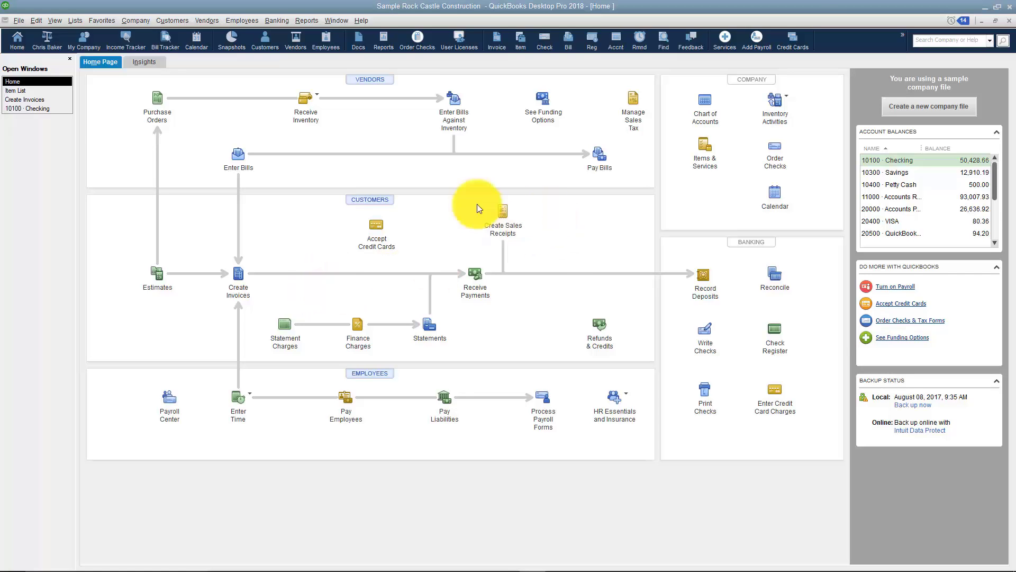
{"action": "left_click", "coordinate": [49, 94]}
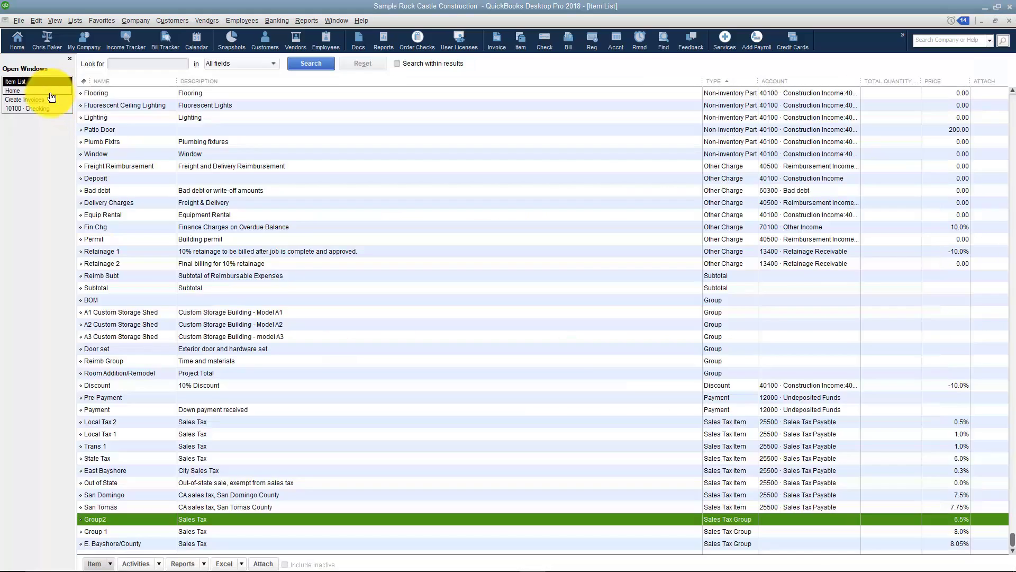
{"action": "scroll", "coordinate": [316, 270], "scroll_direction": "up", "scroll_amount": 15}
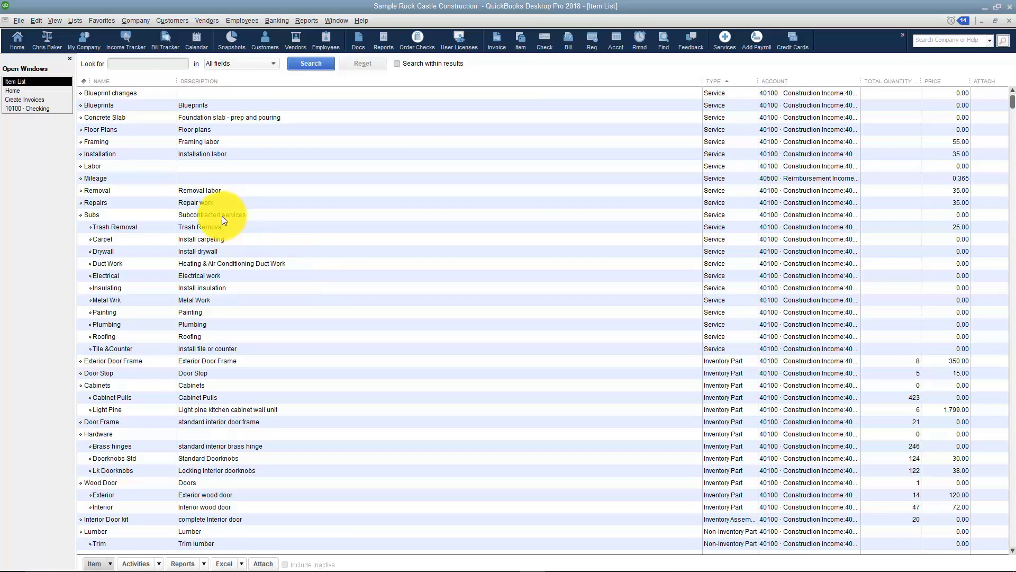
{"action": "double_click", "coordinate": [139, 129]}
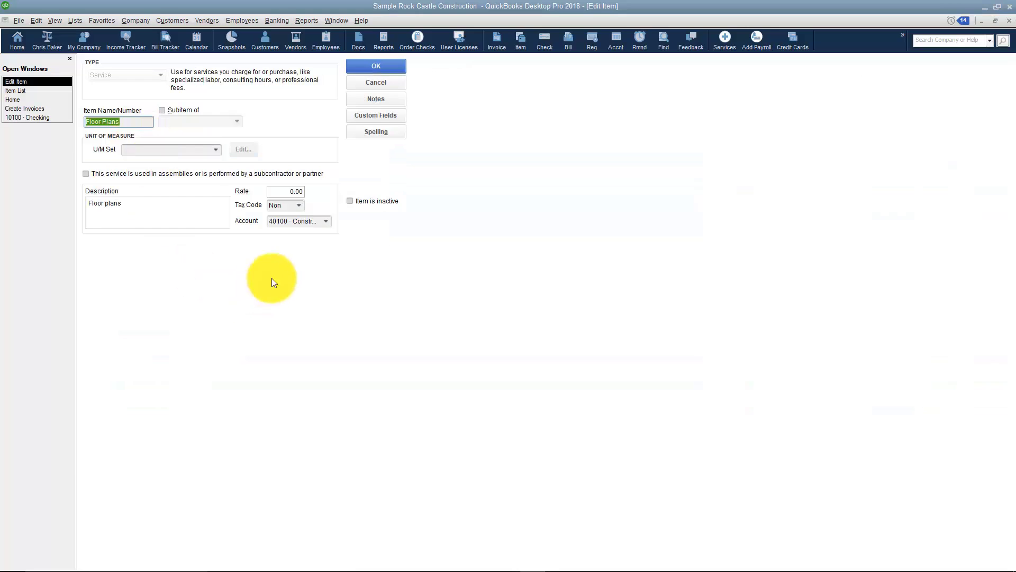
{"action": "left_click", "coordinate": [299, 206]}
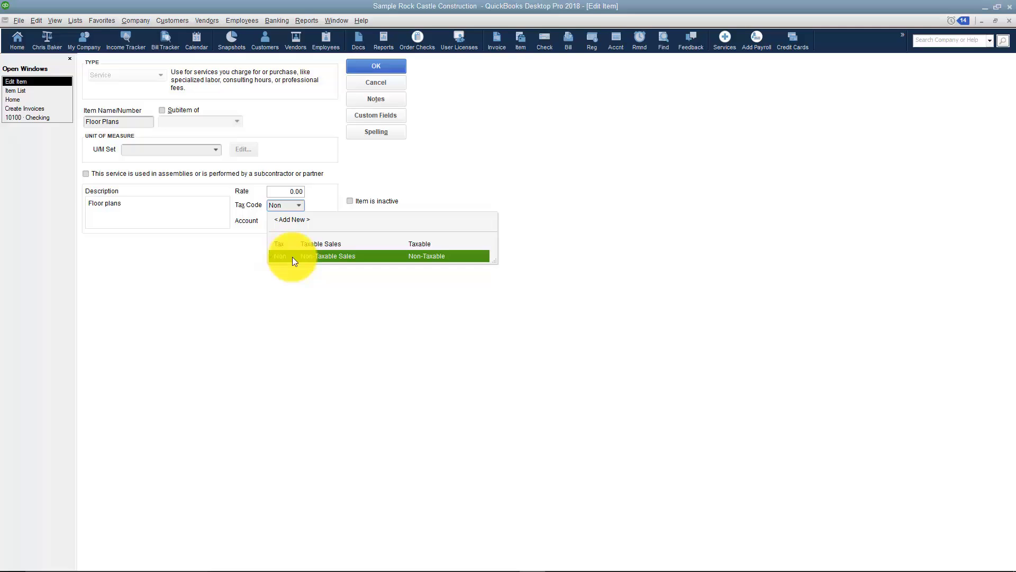
{"action": "left_click", "coordinate": [364, 83]}
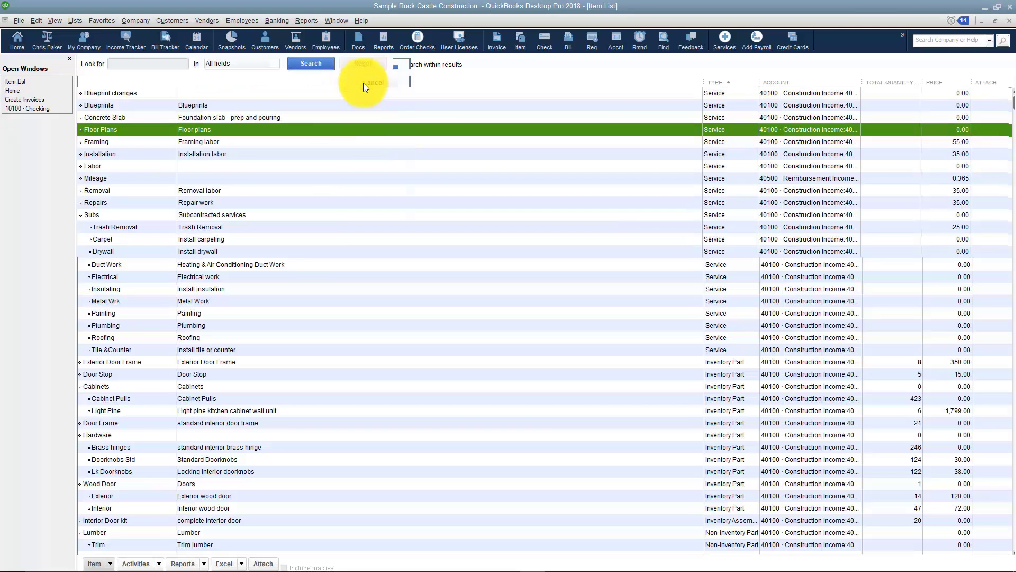
Step: Open the Cabinets - Custom non-inventory part to check its sales tax code, and cancel the edit
{"action": "scroll", "coordinate": [272, 391], "scroll_direction": "down", "scroll_amount": 3}
{"action": "scroll", "coordinate": [272, 395], "scroll_direction": "down", "scroll_amount": 7}
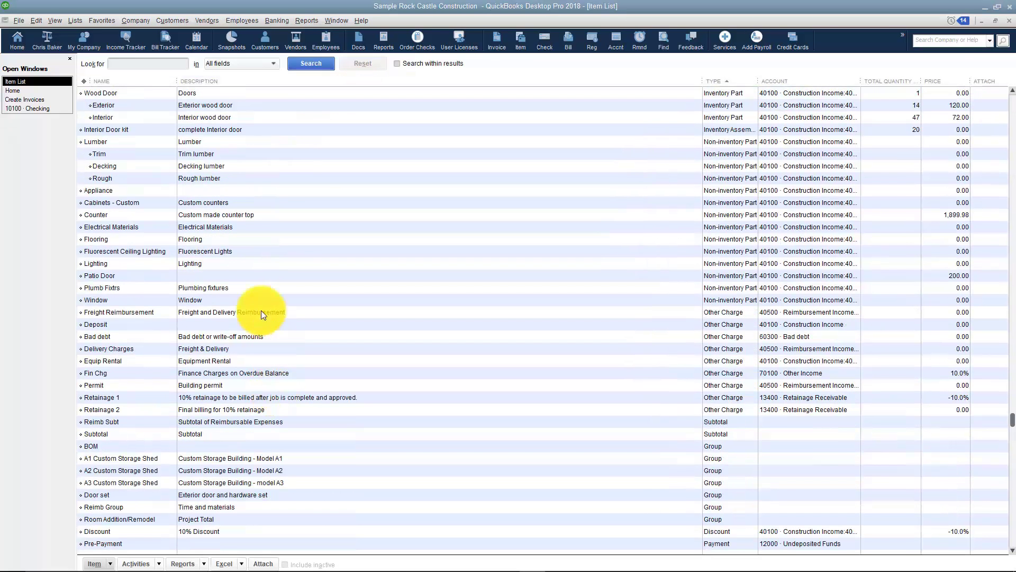
{"action": "double_click", "coordinate": [193, 203]}
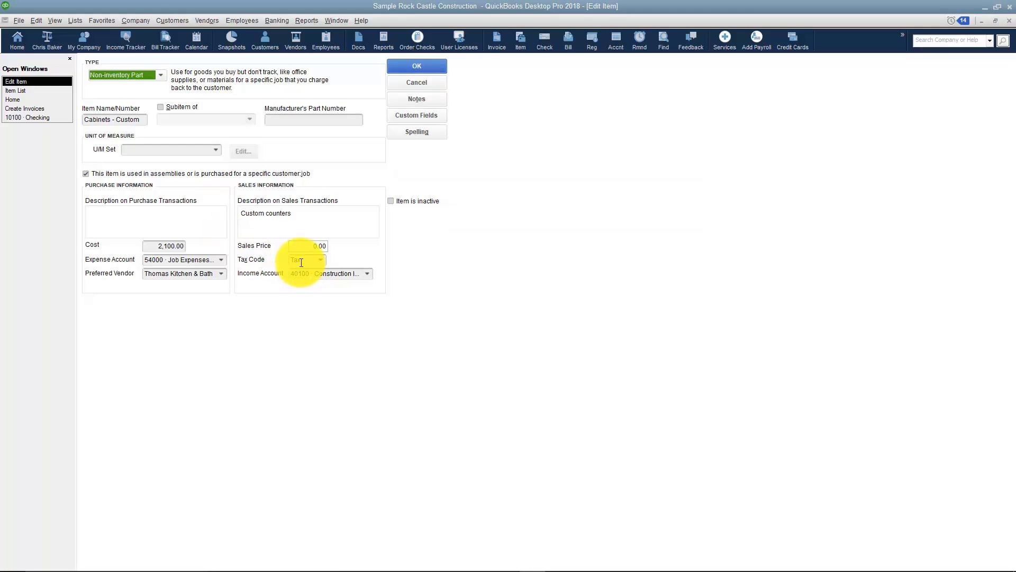
{"action": "left_click", "coordinate": [401, 84]}
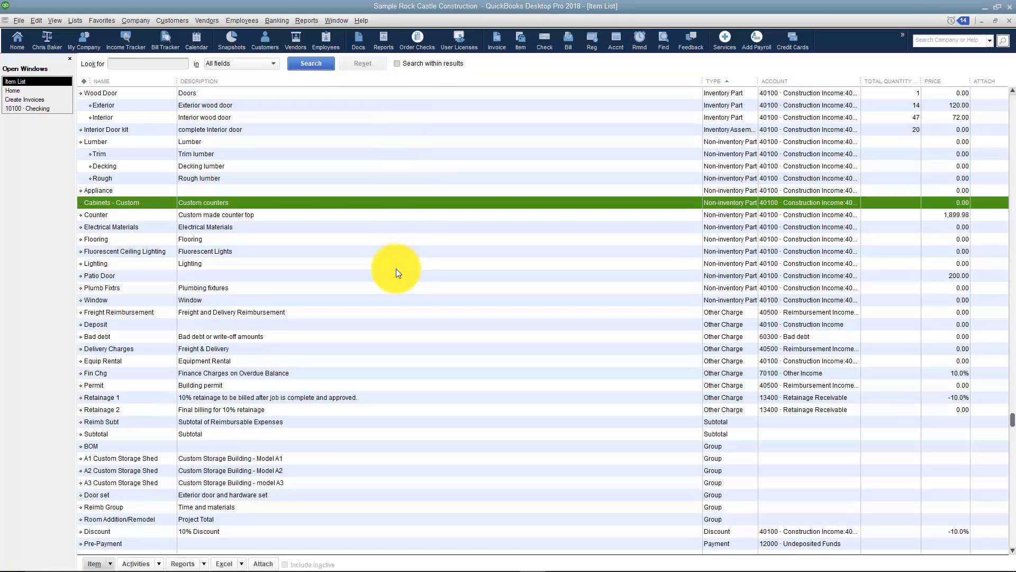
Step: Open the first customer's record from the customer list for editing and show its sales tax settings
{"action": "left_click", "coordinate": [42, 90]}
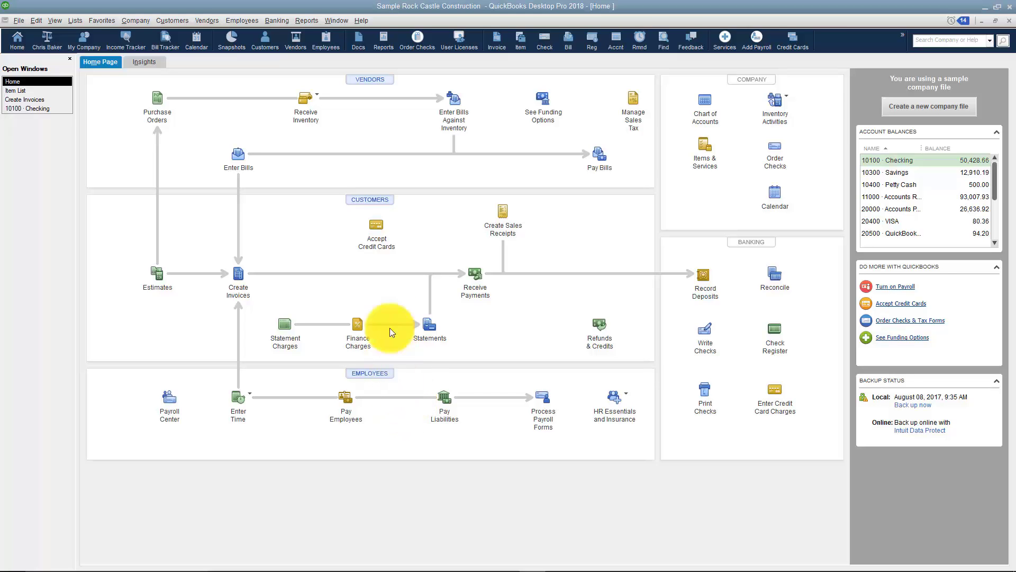
{"action": "left_click", "coordinate": [374, 200]}
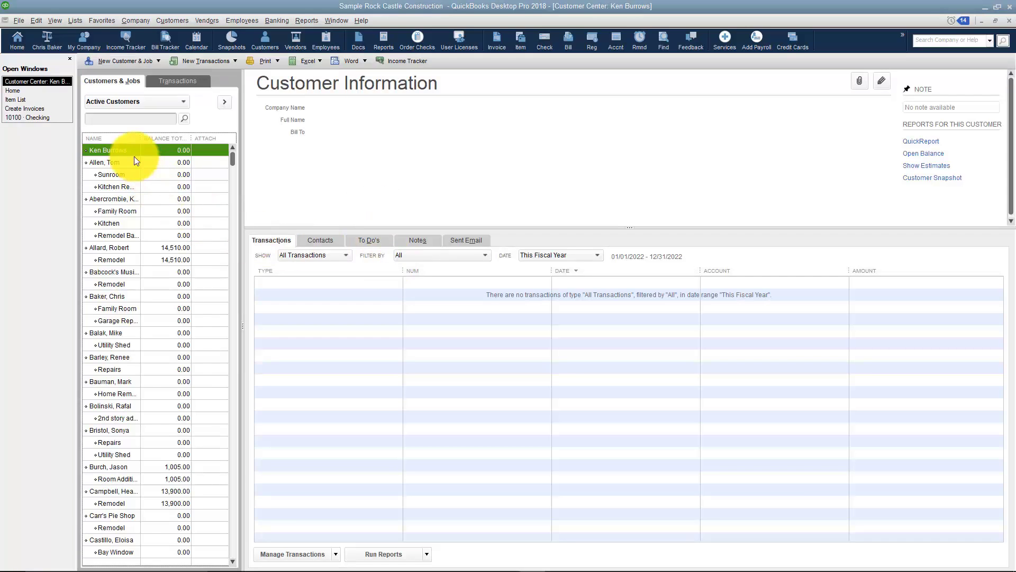
{"action": "double_click", "coordinate": [141, 138]}
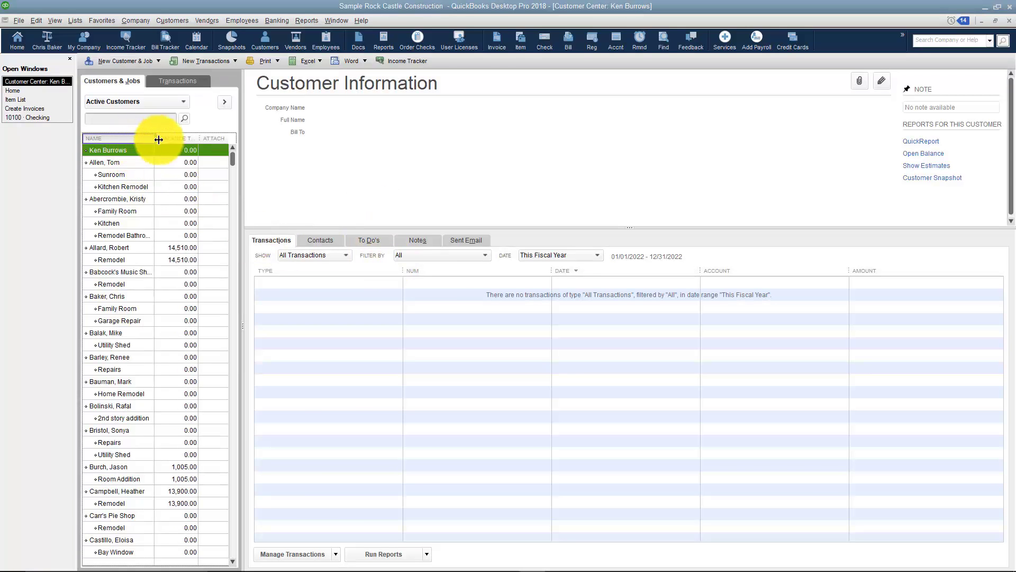
{"action": "double_click", "coordinate": [113, 150]}
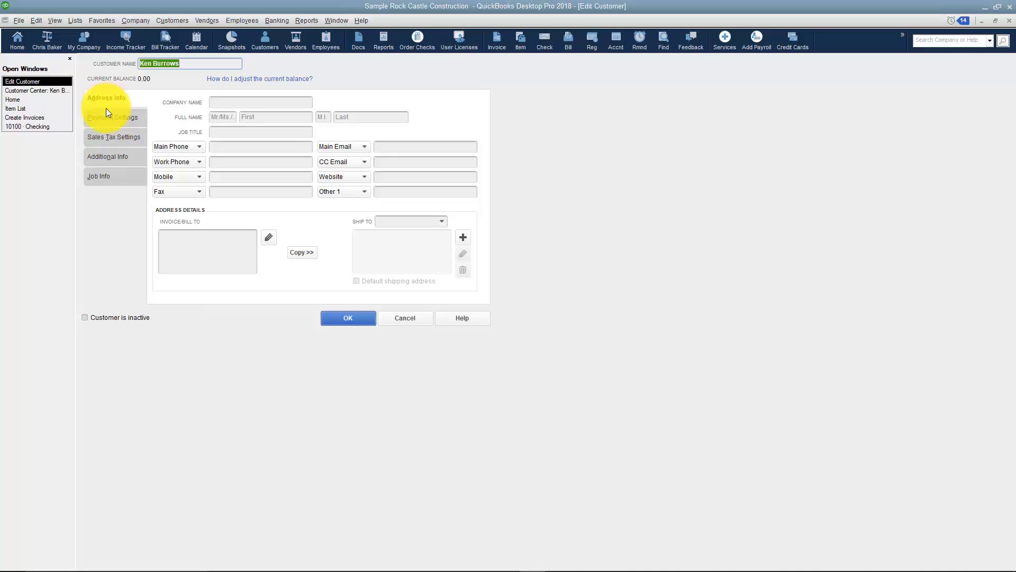
{"action": "left_click", "coordinate": [104, 138]}
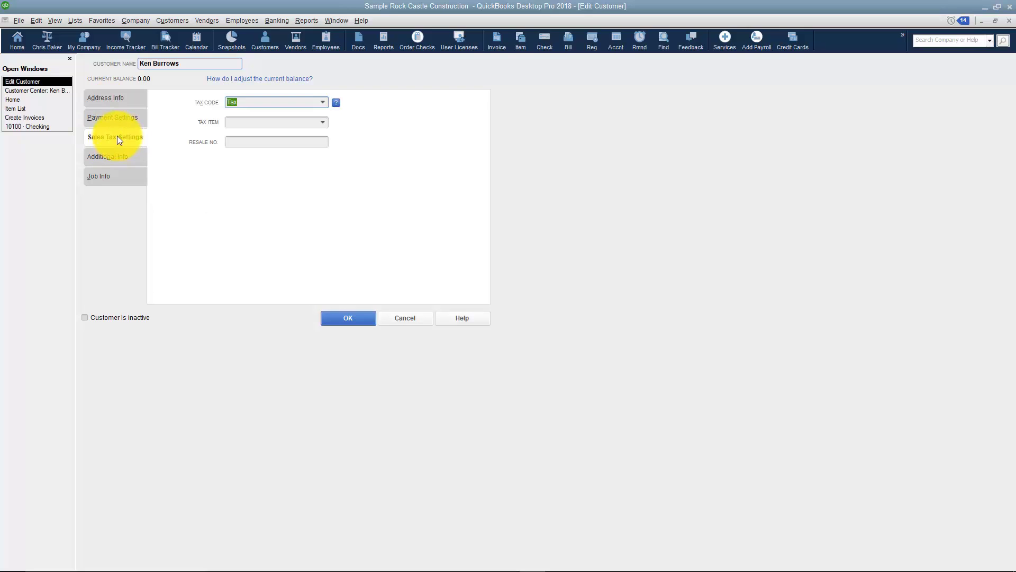
Step: Review the customer's tax code choices, keep Tax, and assign Group 1 as the tax item
{"action": "left_click", "coordinate": [322, 102]}
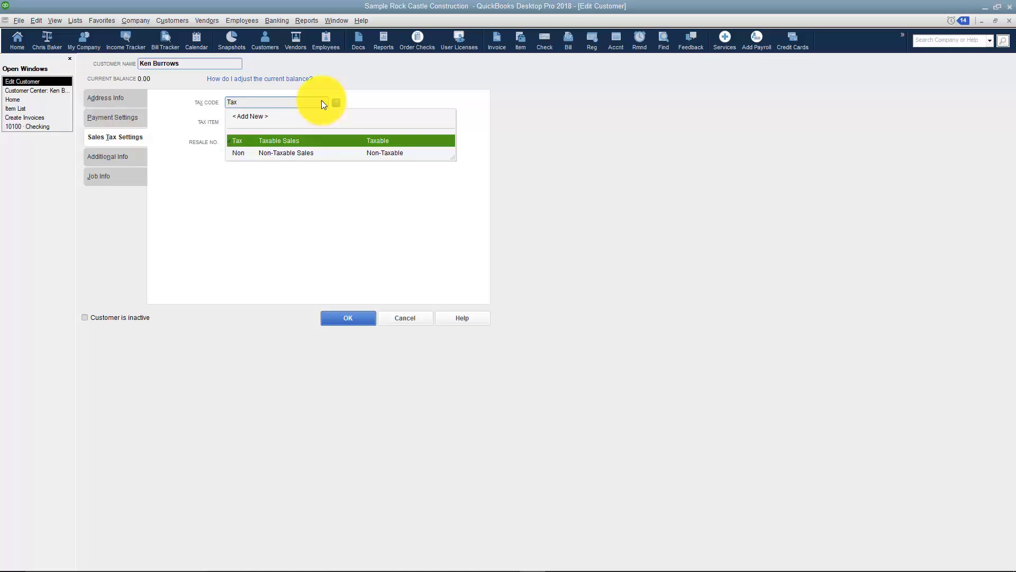
{"action": "left_click", "coordinate": [322, 102]}
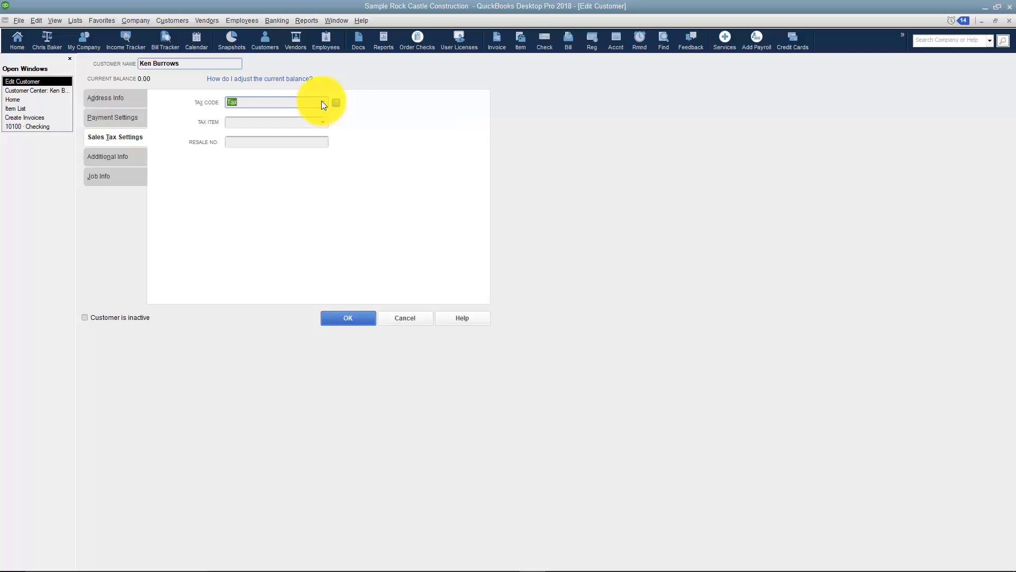
{"action": "left_click", "coordinate": [324, 124]}
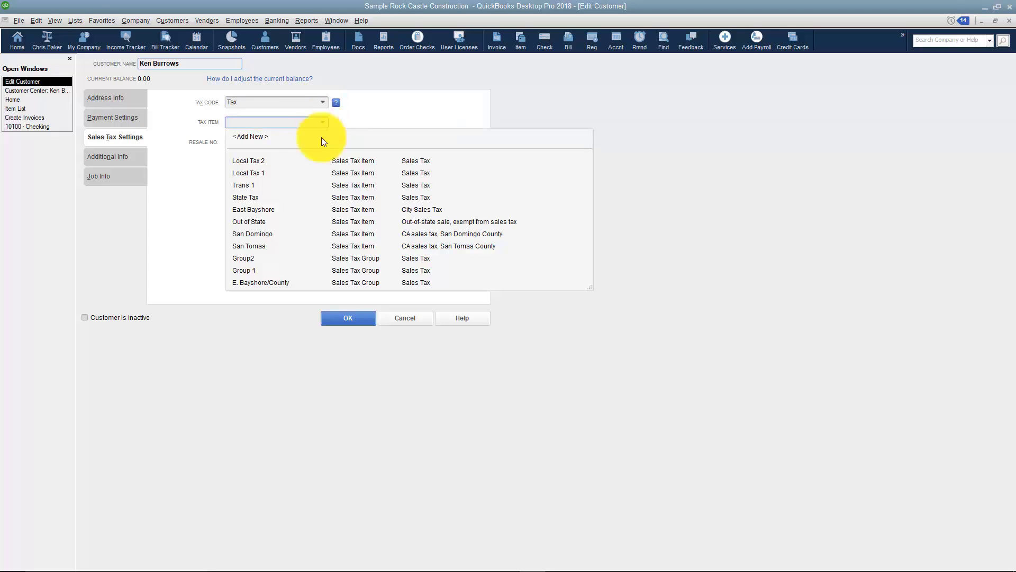
{"action": "left_click", "coordinate": [259, 270]}
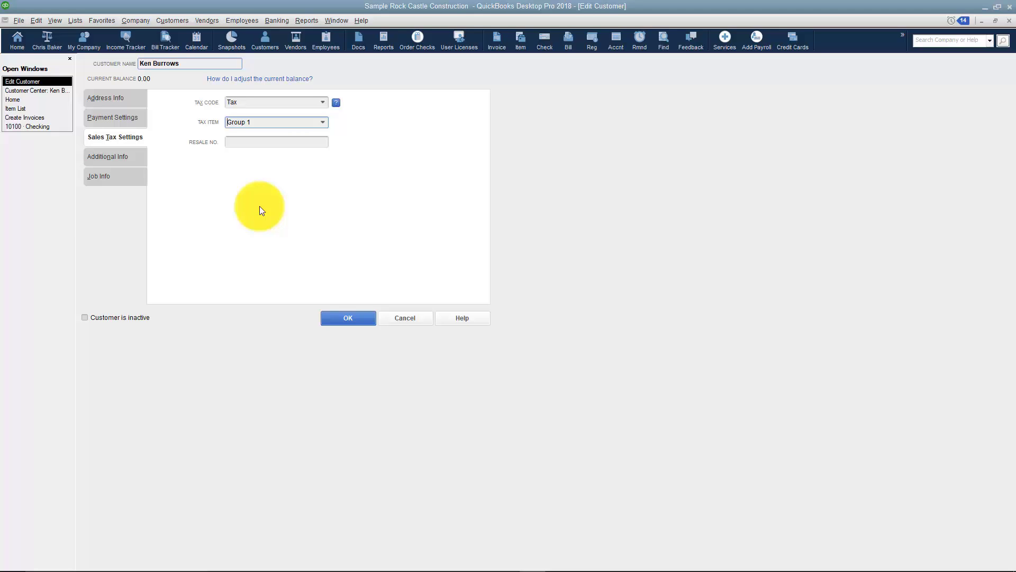
{"action": "left_click", "coordinate": [250, 142]}
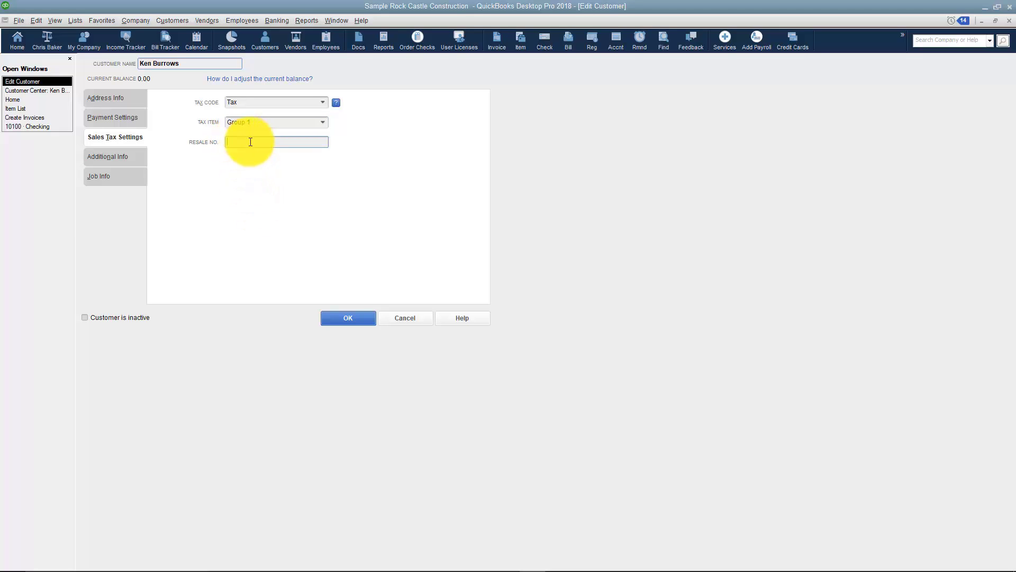
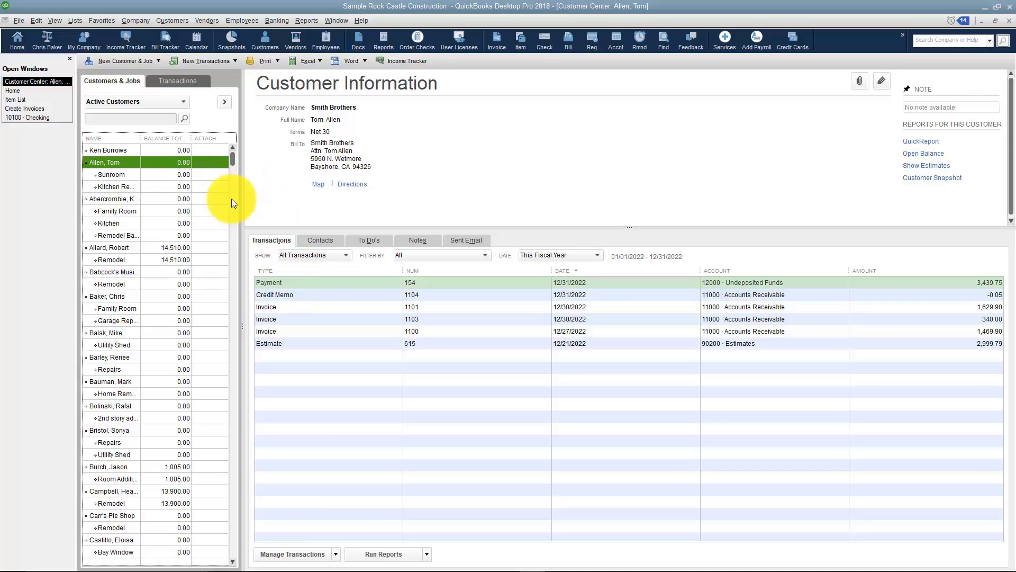
Step: Start a new invoice for the first customer in the list
{"action": "left_click", "coordinate": [40, 92]}
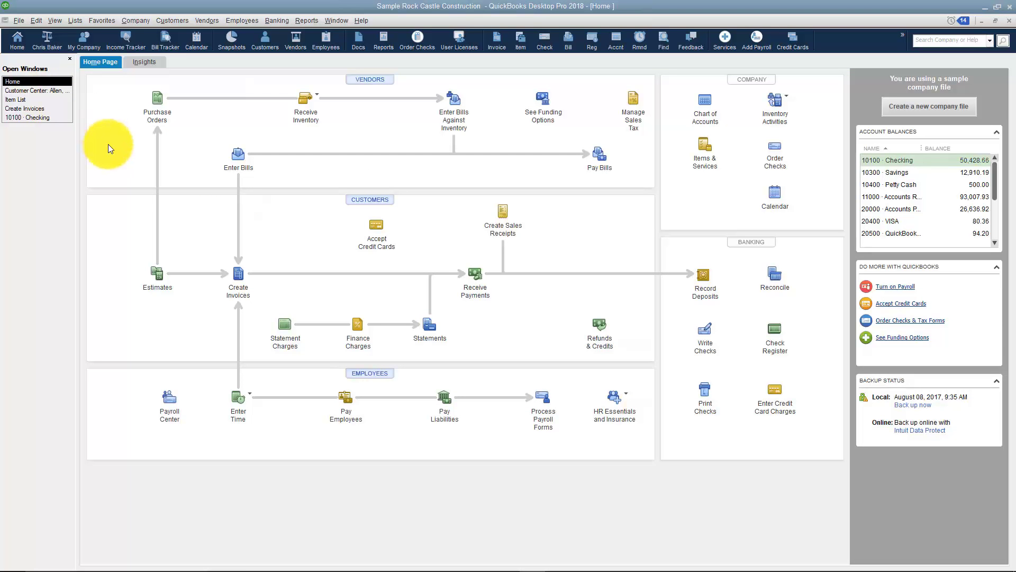
{"action": "left_click", "coordinate": [238, 276]}
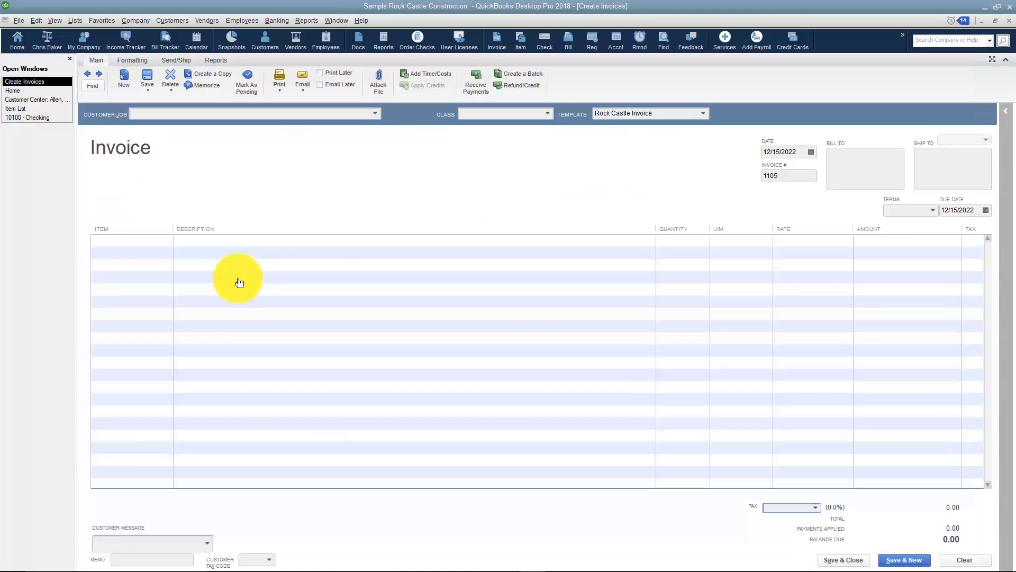
{"action": "left_click", "coordinate": [375, 115]}
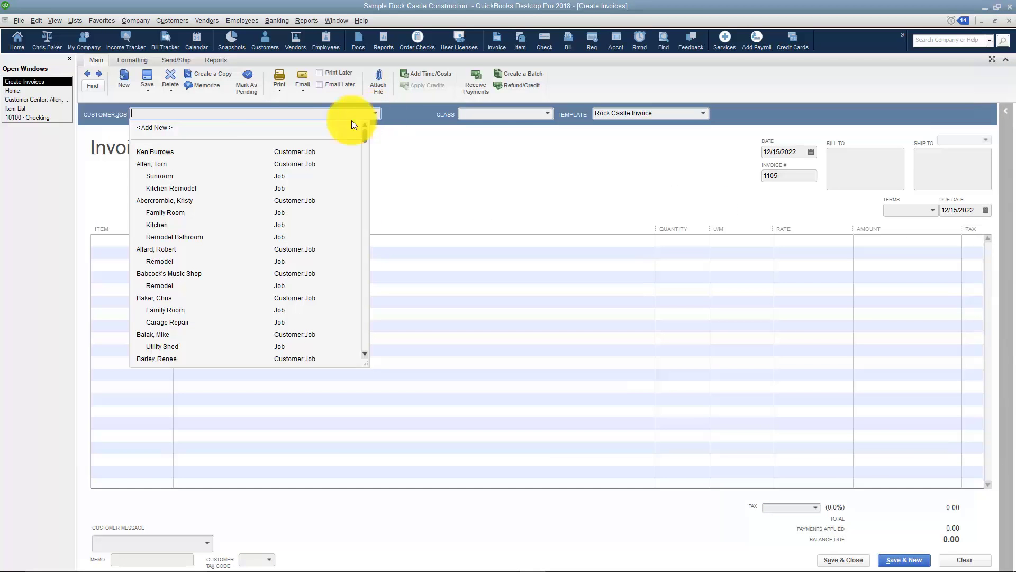
{"action": "left_click", "coordinate": [171, 152]}
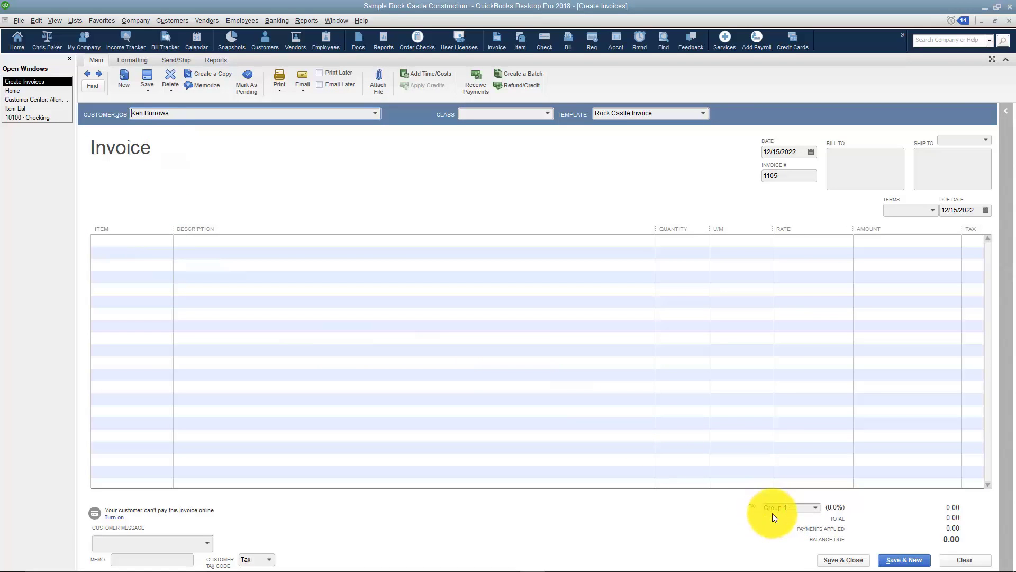
Step: Add a Framing line with quantity 10 to the invoice, and widen the Tax column
{"action": "left_click", "coordinate": [166, 241]}
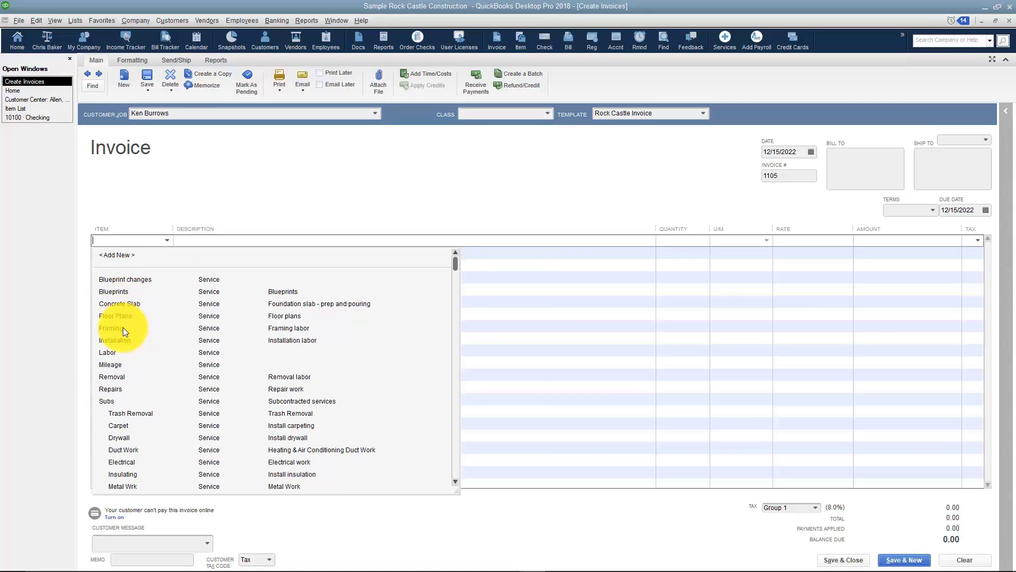
{"action": "left_click", "coordinate": [122, 327]}
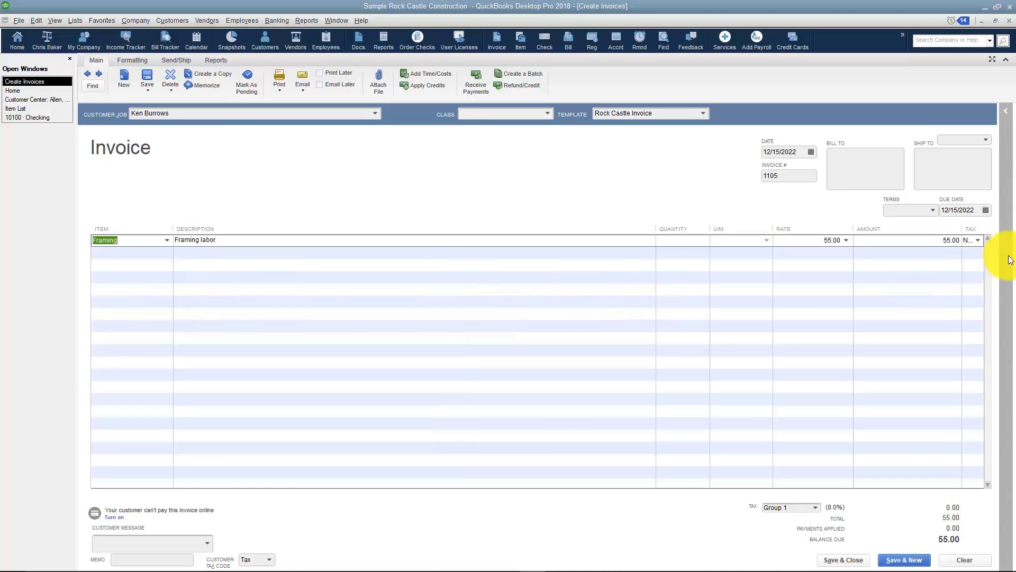
{"action": "left_click_drag", "start_coordinate": [961, 231], "coordinate": [915, 232]}
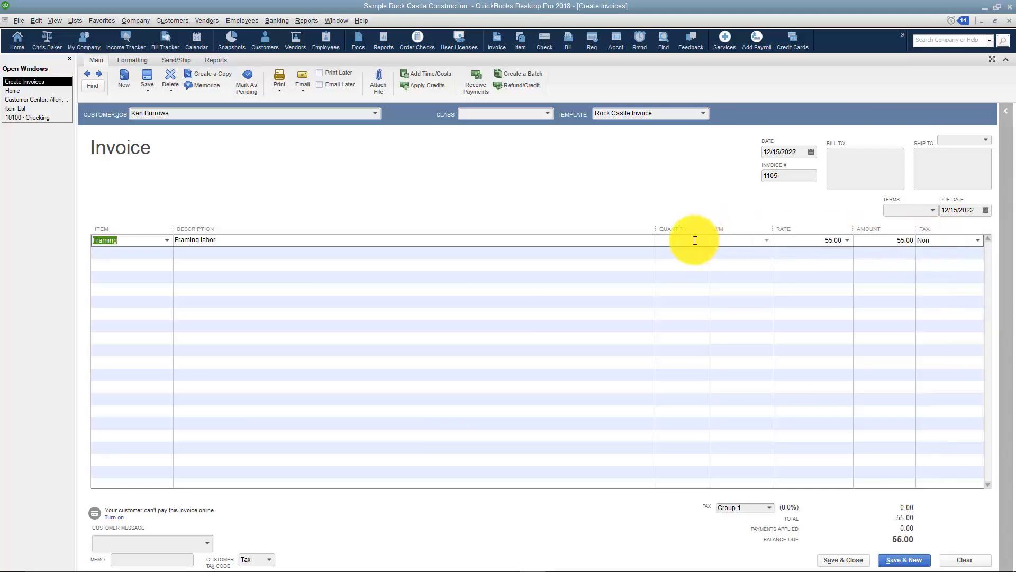
{"action": "left_click", "coordinate": [695, 240]}
{"action": "type", "text": "10"}
{"action": "key", "text": "Tab"}
{"action": "key", "text": "Tab"}
{"action": "key", "text": "Tab"}
{"action": "key", "text": "Tab"}
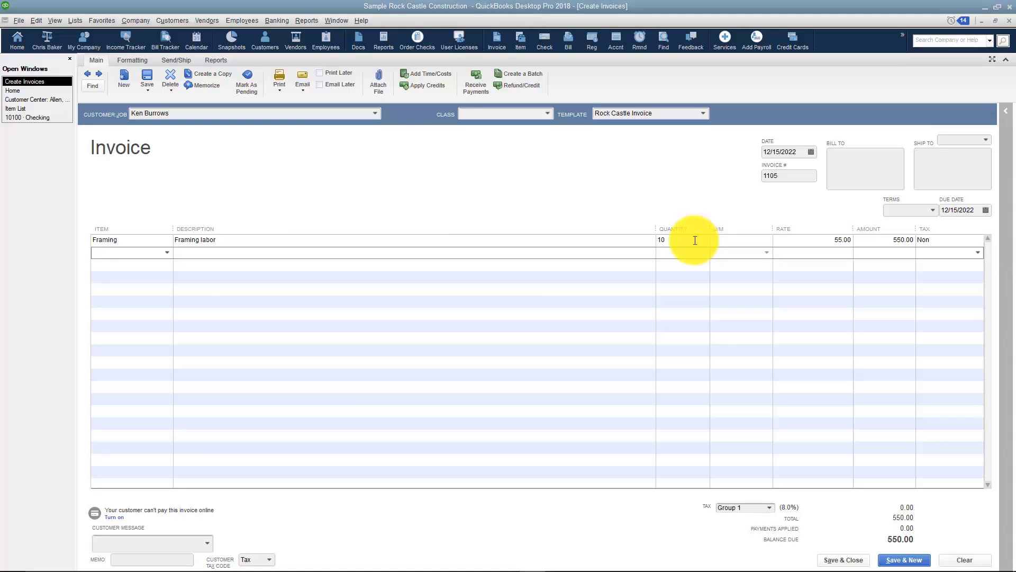
Step: Add a Wood Door:Exterior line with quantity 1, and save the invoice to start a new one
{"action": "type", "text": "Wood Door"}
{"action": "left_click", "coordinate": [166, 252]}
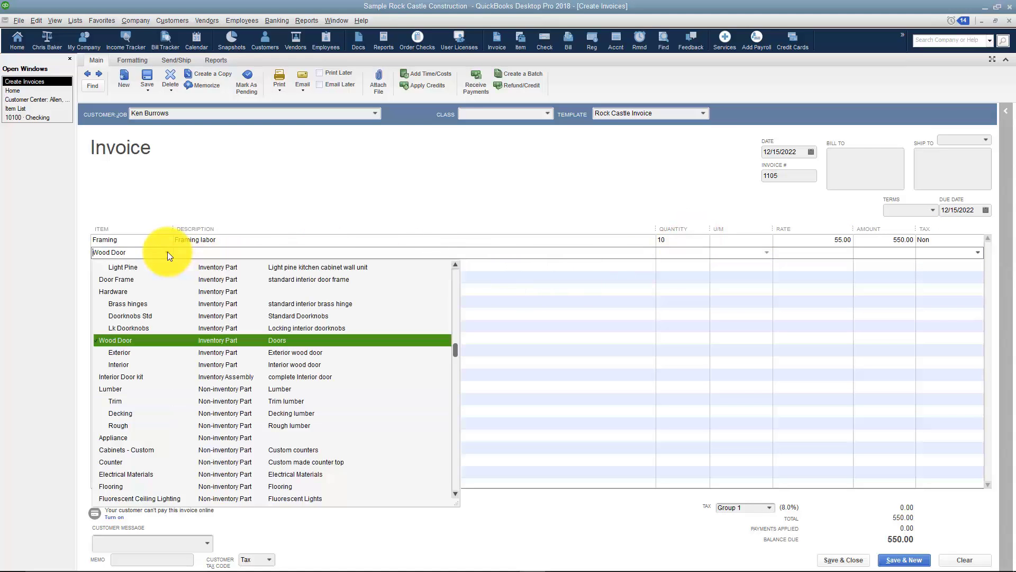
{"action": "left_click", "coordinate": [119, 352]}
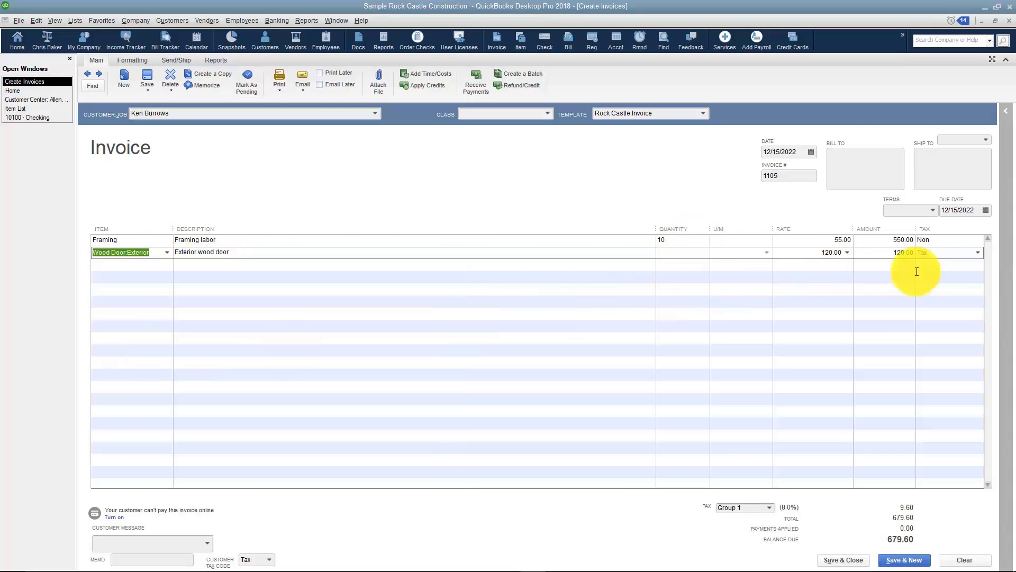
{"action": "left_click", "coordinate": [668, 253]}
{"action": "type", "text": "1"}
{"action": "key", "text": "Tab"}
{"action": "key", "text": "Tab"}
{"action": "key", "text": "Tab"}
{"action": "key", "text": "Tab"}
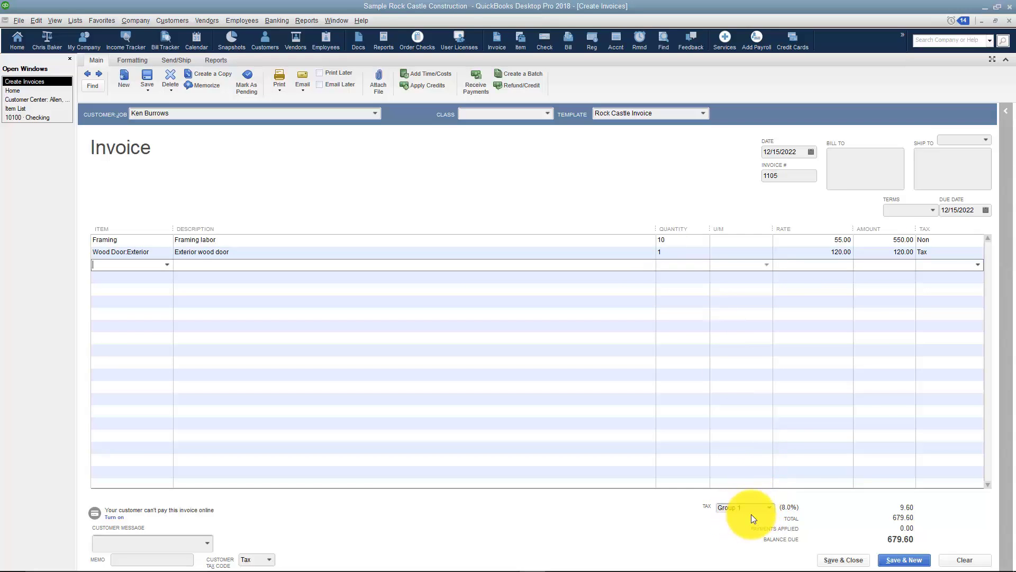
{"action": "left_click", "coordinate": [944, 252]}
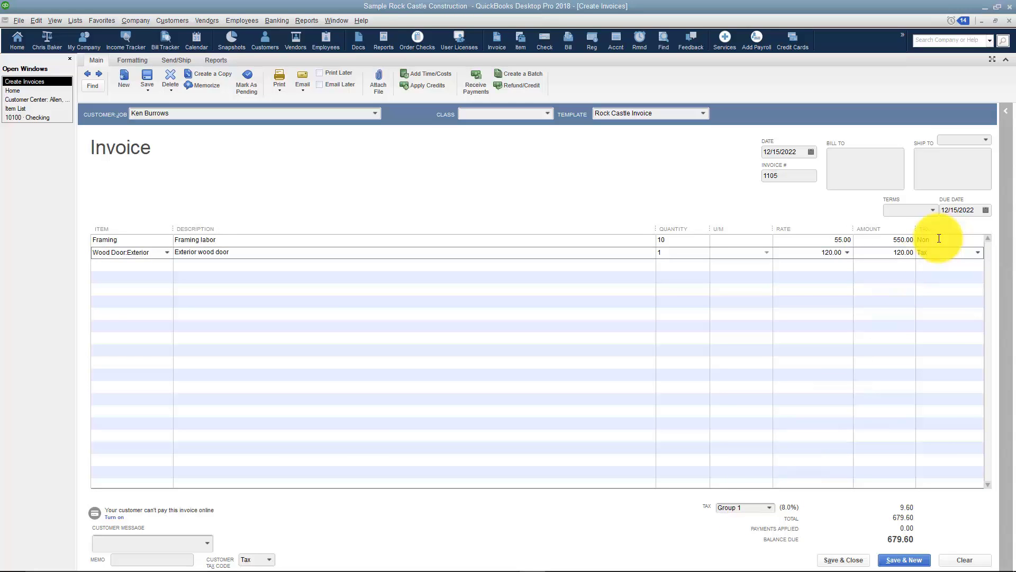
{"action": "left_click", "coordinate": [905, 561]}
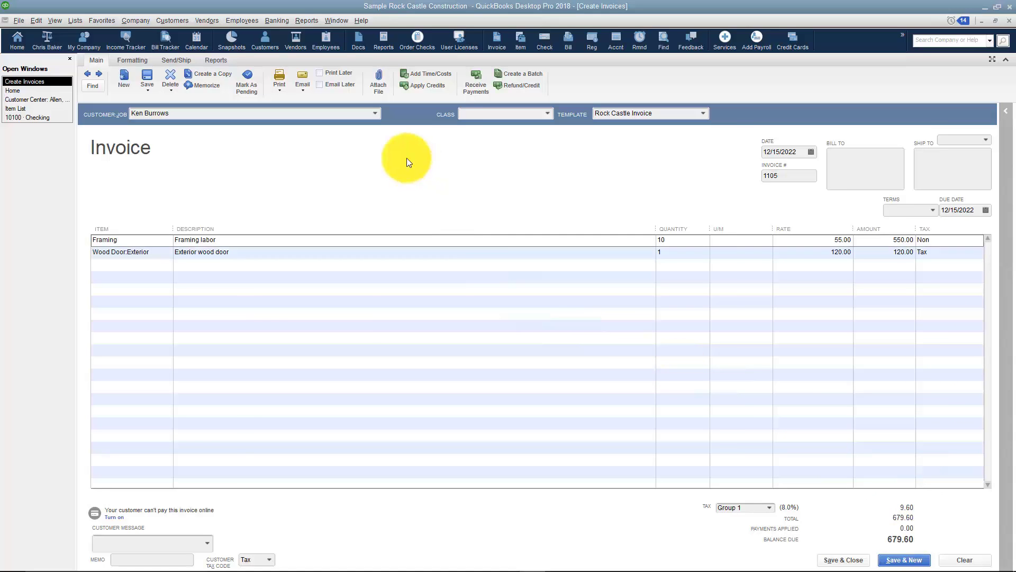
Step: Assign the new invoice to the second customer in the list without using the available estimate
{"action": "left_click", "coordinate": [375, 113]}
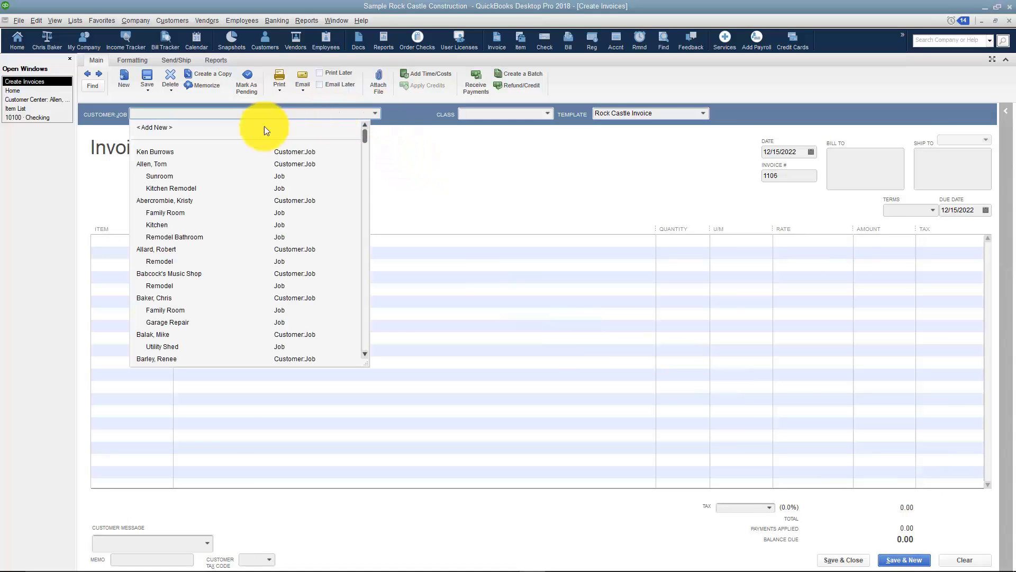
{"action": "left_click", "coordinate": [194, 163]}
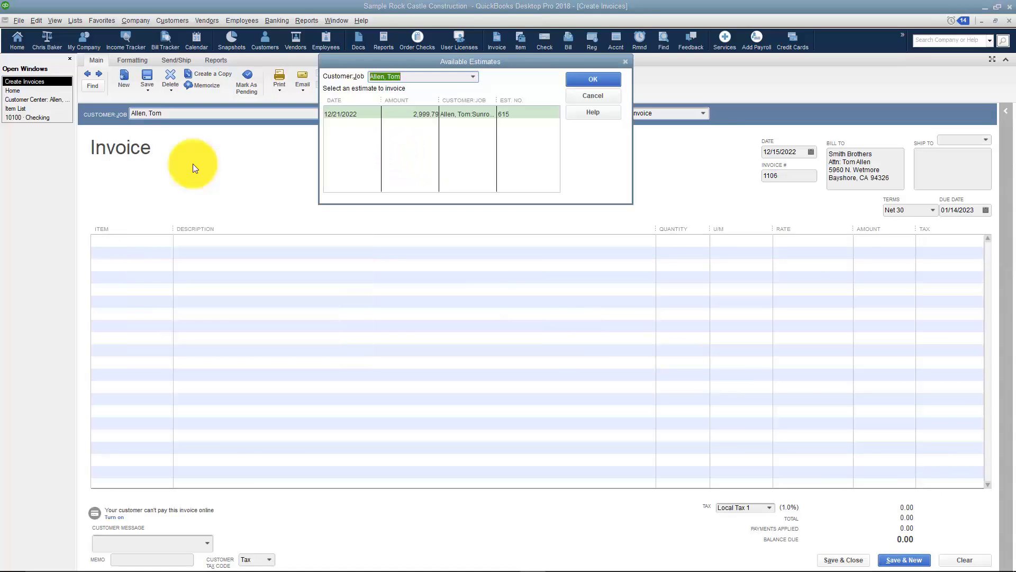
{"action": "left_click", "coordinate": [574, 96]}
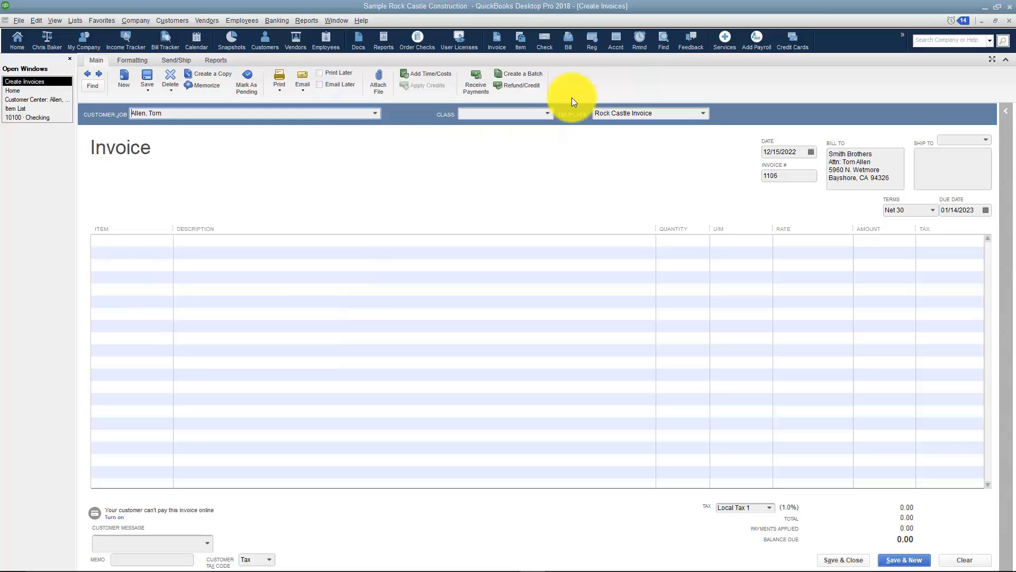
Step: Add a Wood Door:Exterior line with quantity 2 to the second customer's invoice
{"action": "left_click", "coordinate": [159, 243]}
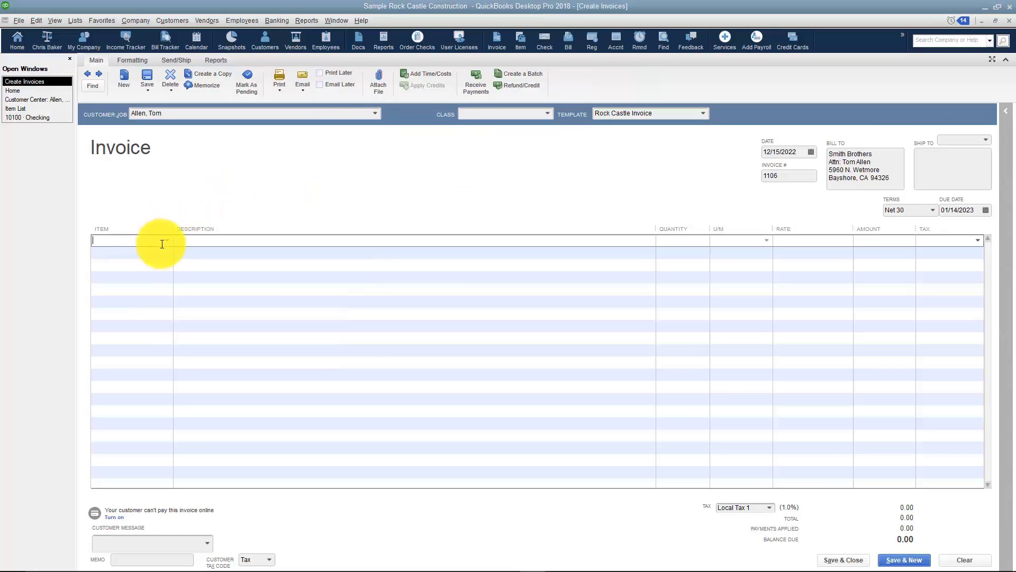
{"action": "type", "text": "Wood Door"}
{"action": "left_click", "coordinate": [167, 240]}
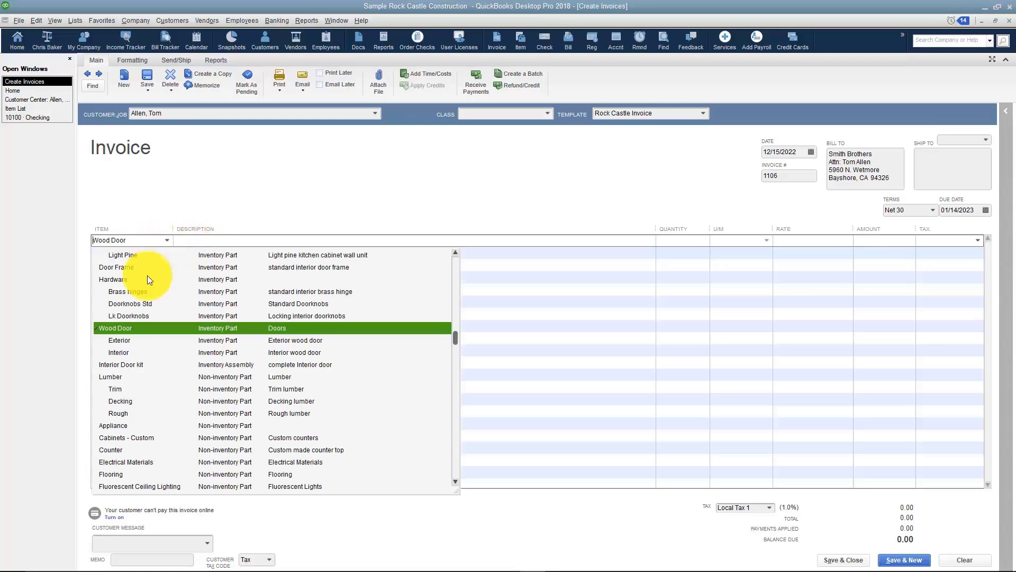
{"action": "left_click", "coordinate": [123, 342]}
{"action": "left_click", "coordinate": [687, 239]}
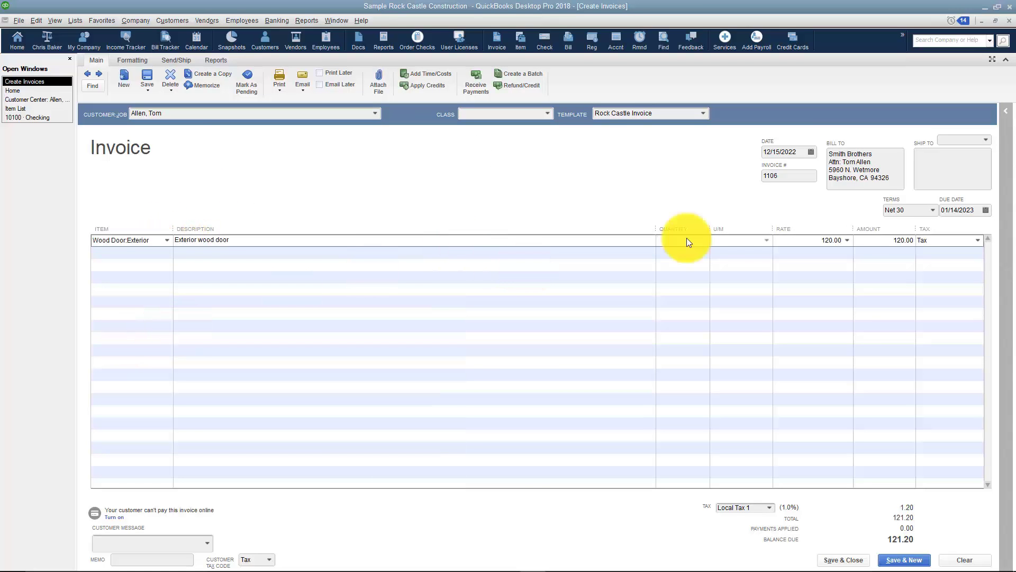
{"action": "type", "text": "2"}
{"action": "key", "text": "Tab"}
{"action": "key", "text": "Tab"}
{"action": "key", "text": "Tab"}
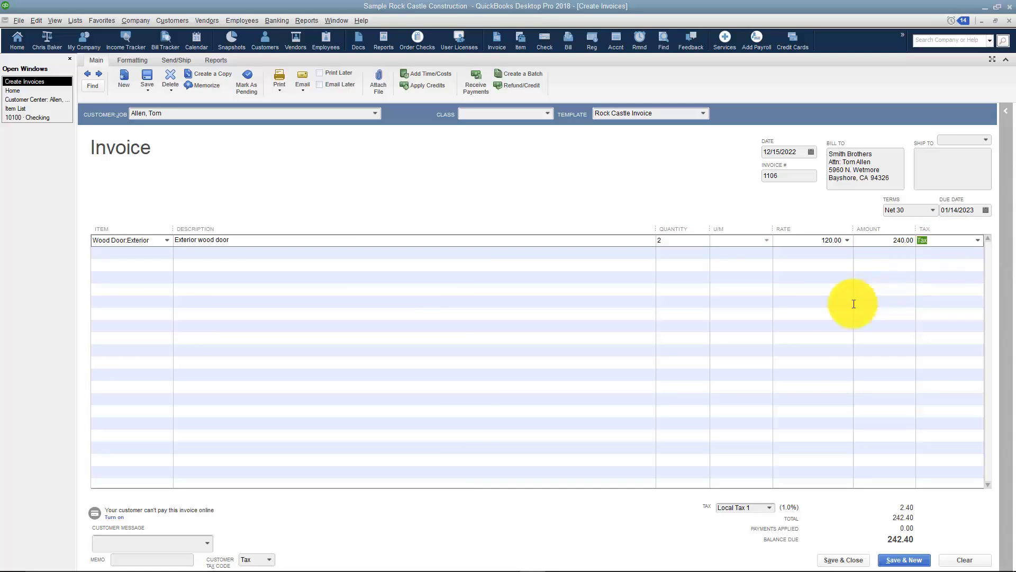
Step: Change the invoice's tax item to Local Tax 2, save and close it, and make the tax change permanent for the customer
{"action": "left_click", "coordinate": [770, 507]}
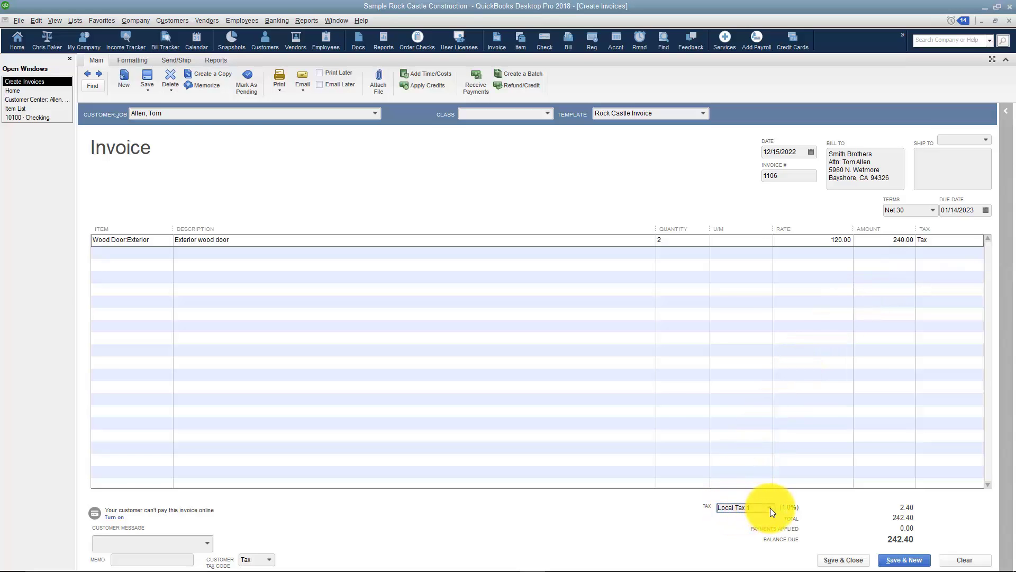
{"action": "left_click", "coordinate": [693, 370]}
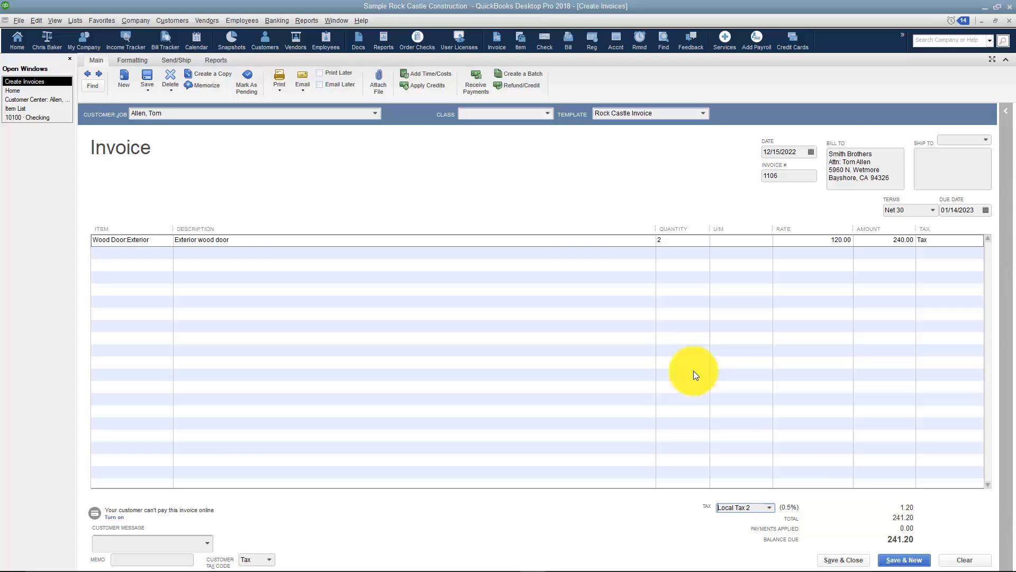
{"action": "left_click", "coordinate": [842, 559]}
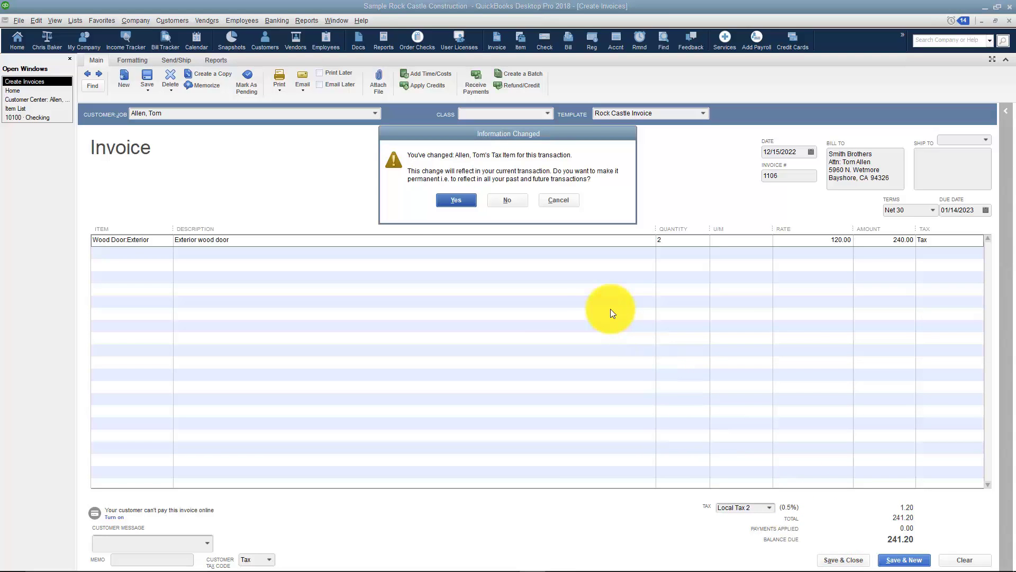
{"action": "left_click", "coordinate": [456, 200]}
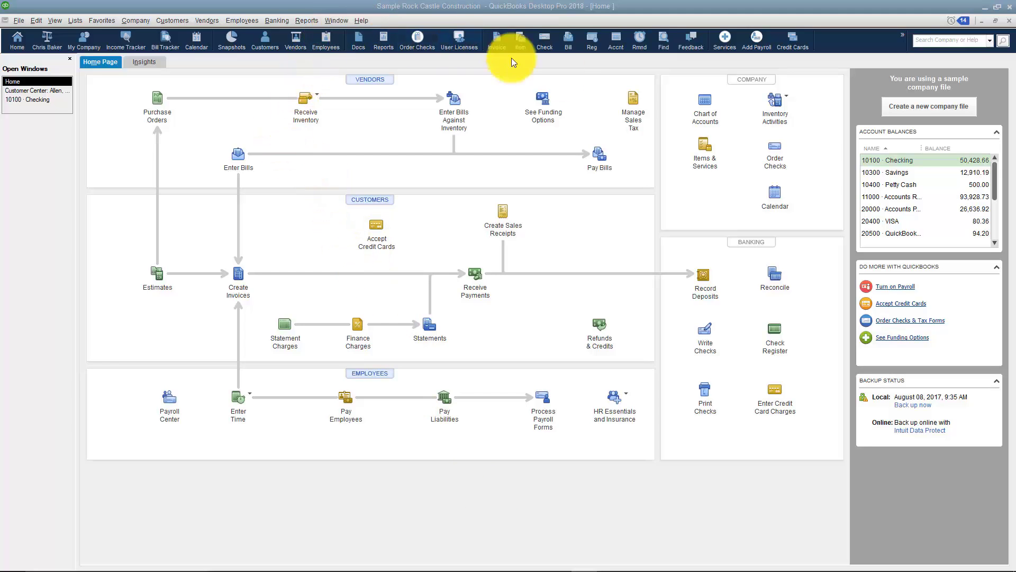
{"action": "left_click", "coordinate": [307, 21]}
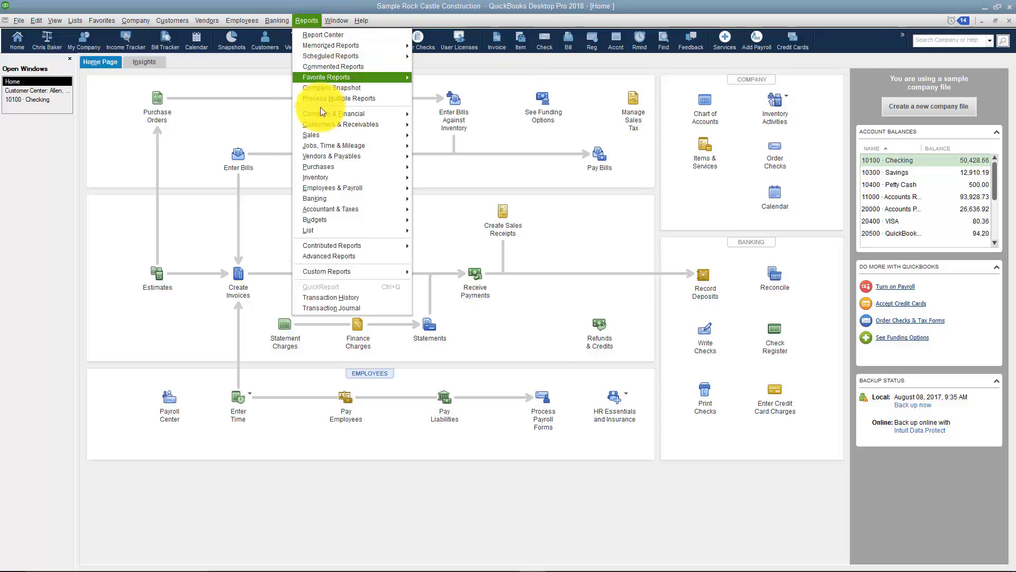
{"action": "mouse_move", "coordinate": [327, 188]}
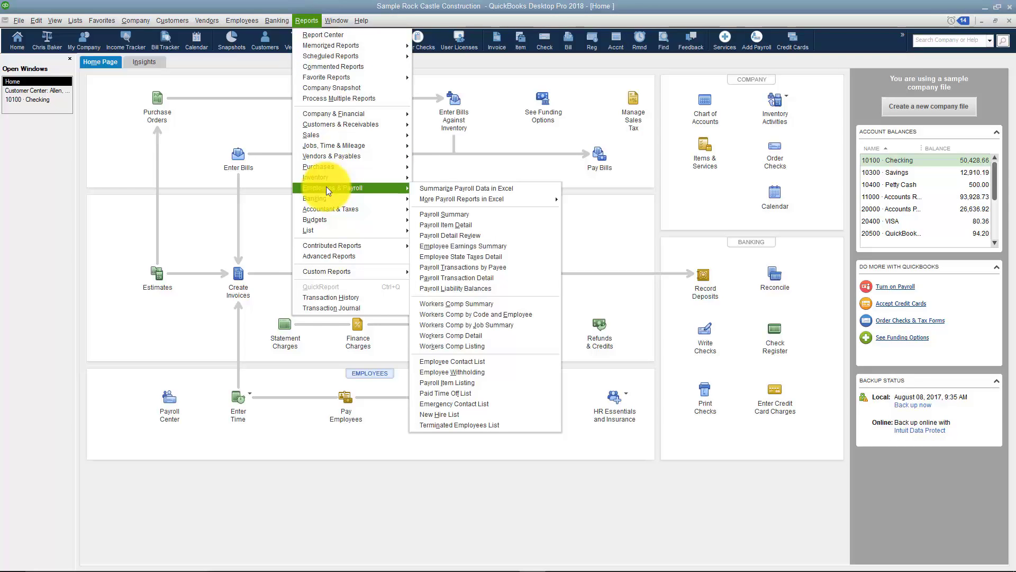
{"action": "mouse_move", "coordinate": [331, 157]}
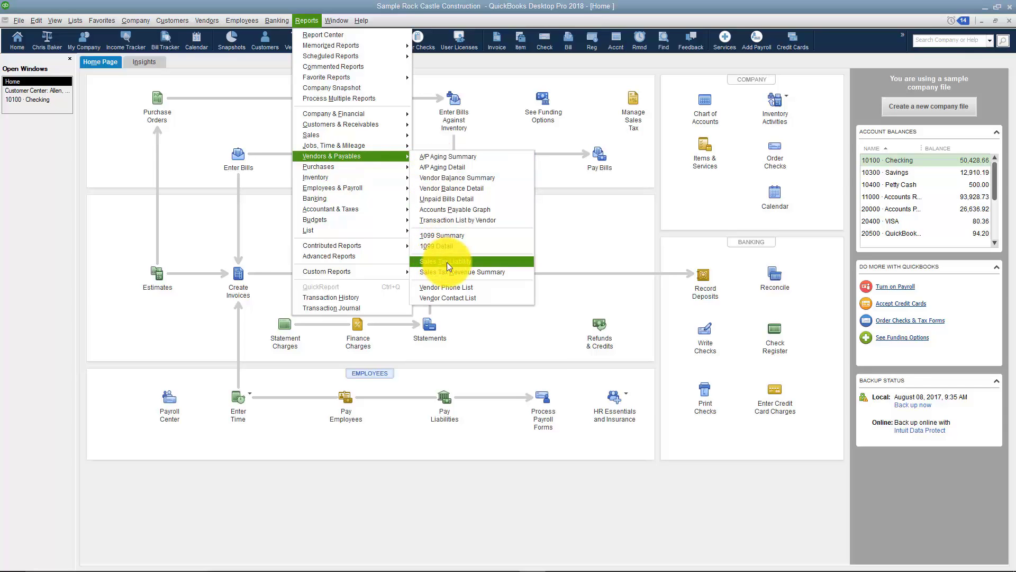
{"action": "left_click", "coordinate": [630, 164]}
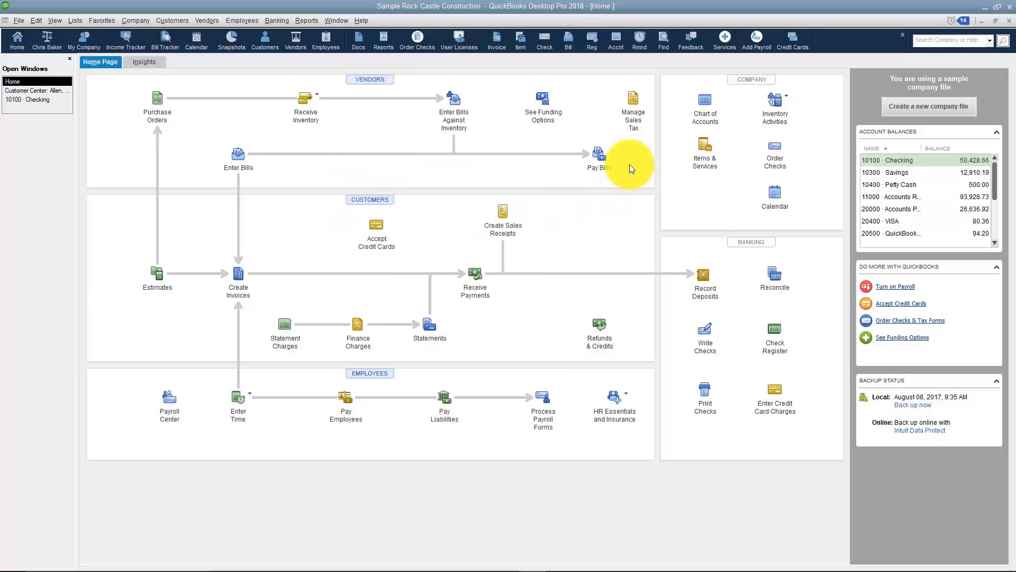
Step: Run the Sales Tax Liability report from the sales tax management window for 12/01/2022 through 12/31/2022
{"action": "left_click", "coordinate": [631, 105]}
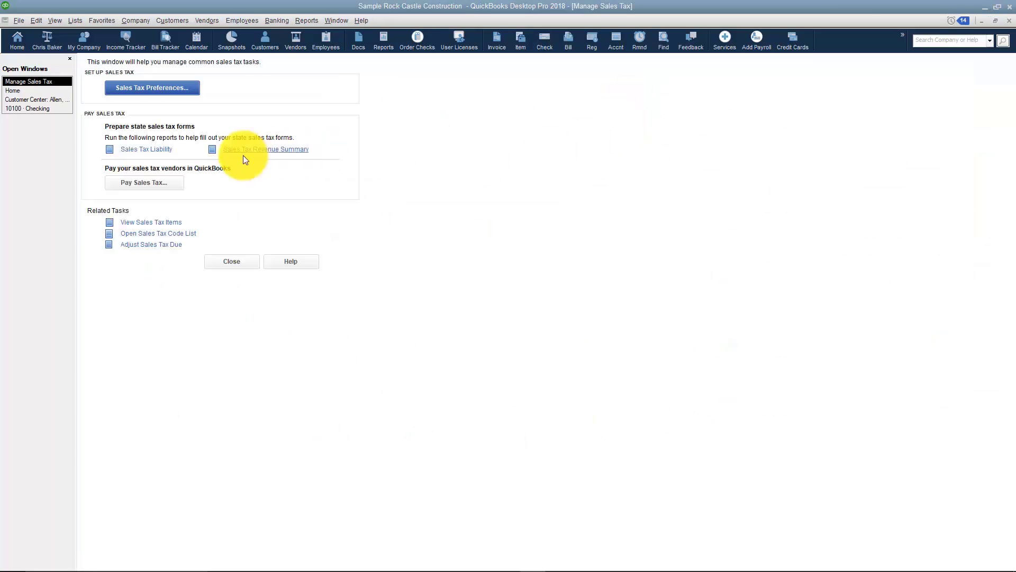
{"action": "left_click", "coordinate": [156, 152]}
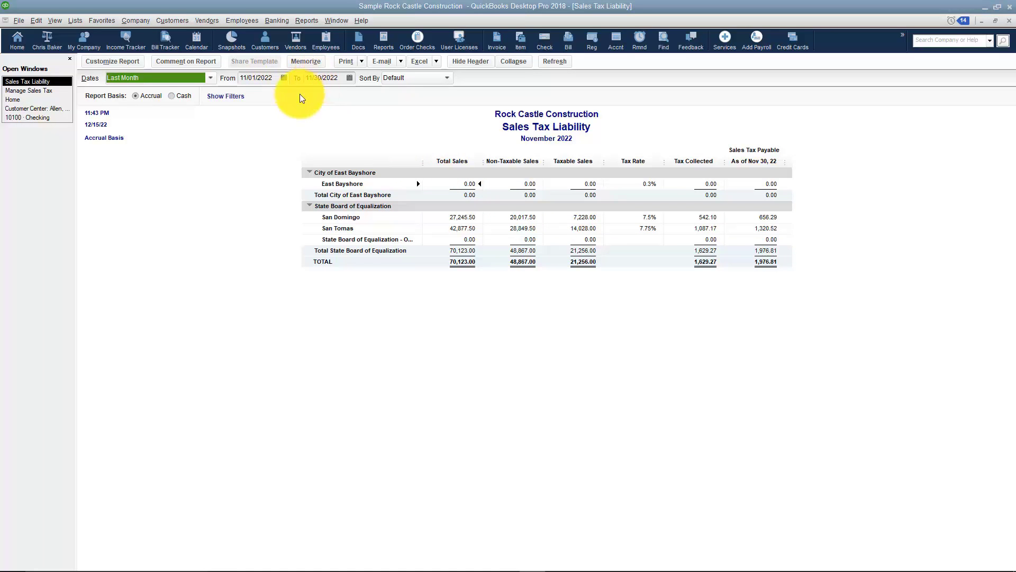
{"action": "left_click", "coordinate": [284, 78]}
{"action": "left_click", "coordinate": [325, 96]}
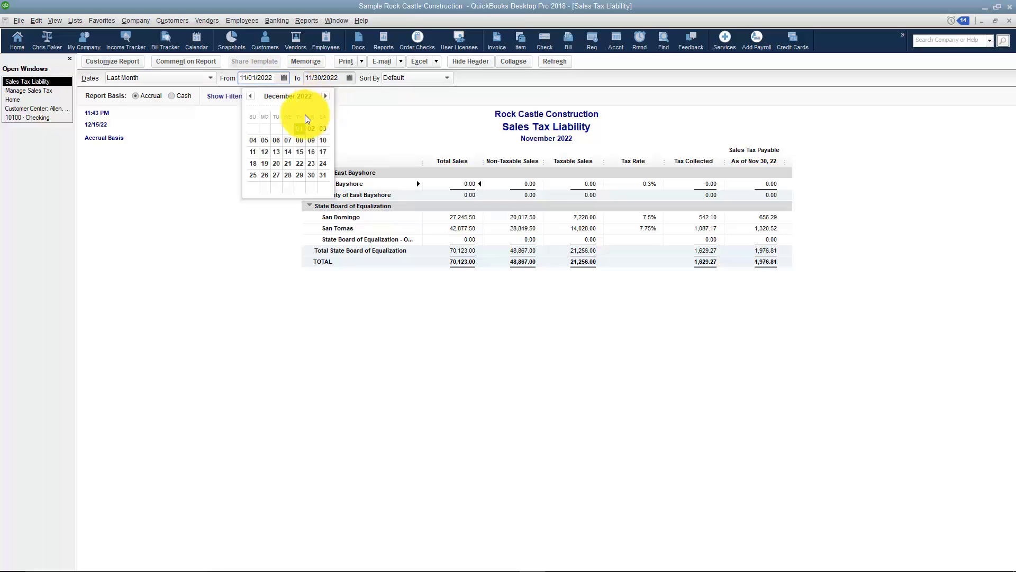
{"action": "left_click", "coordinate": [299, 128]}
{"action": "left_click", "coordinate": [349, 78]}
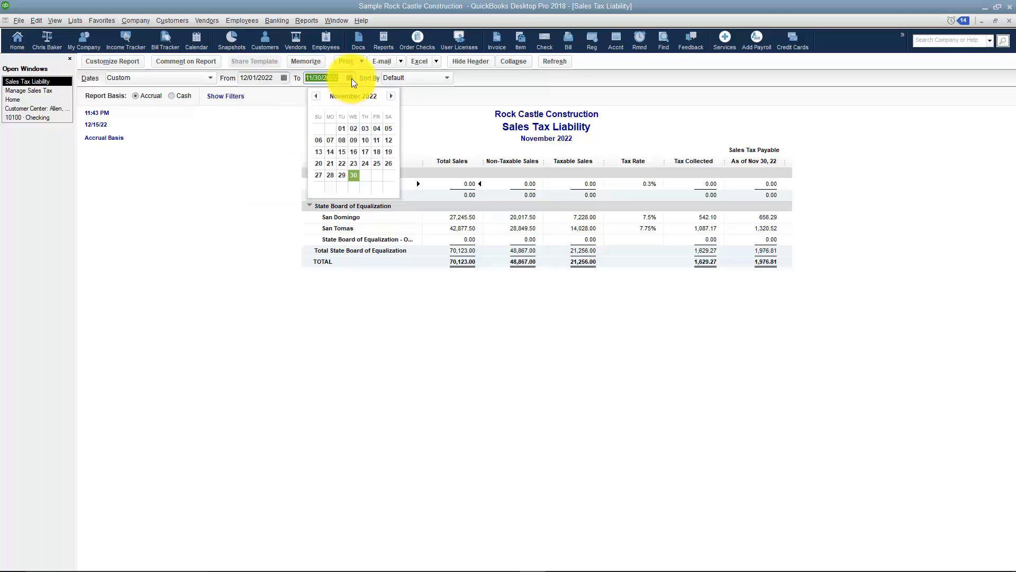
{"action": "left_click", "coordinate": [391, 95]}
{"action": "left_click", "coordinate": [388, 175]}
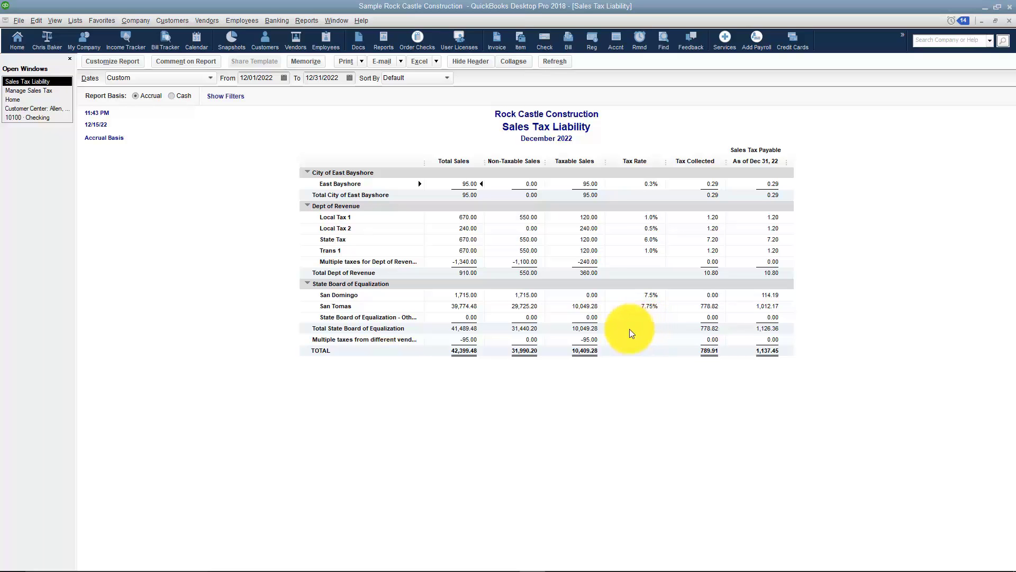
Step: Start a sales tax payment from the sales tax management window and show the tax due through 12/31/2022
{"action": "left_click", "coordinate": [37, 96]}
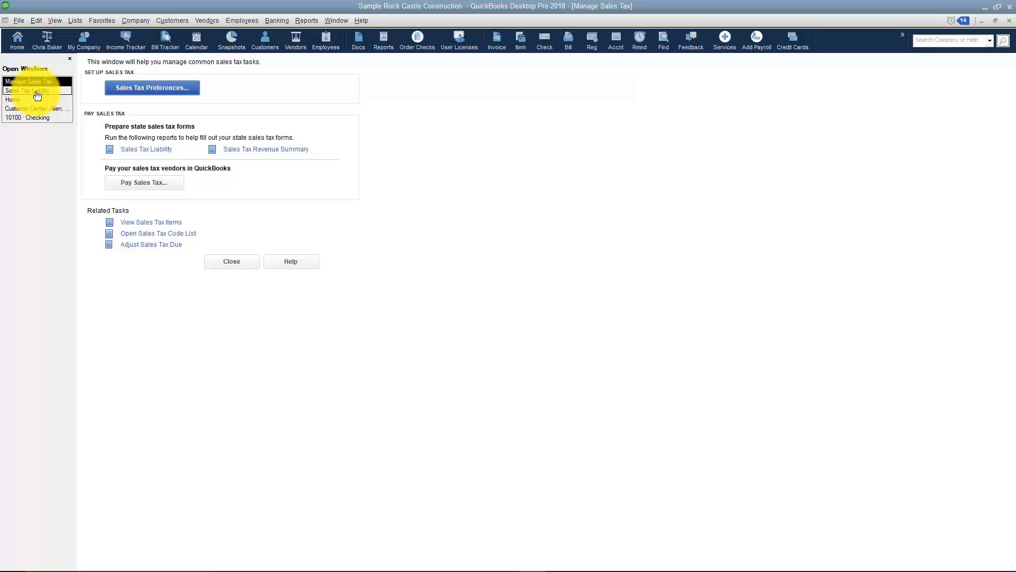
{"action": "left_click", "coordinate": [139, 184]}
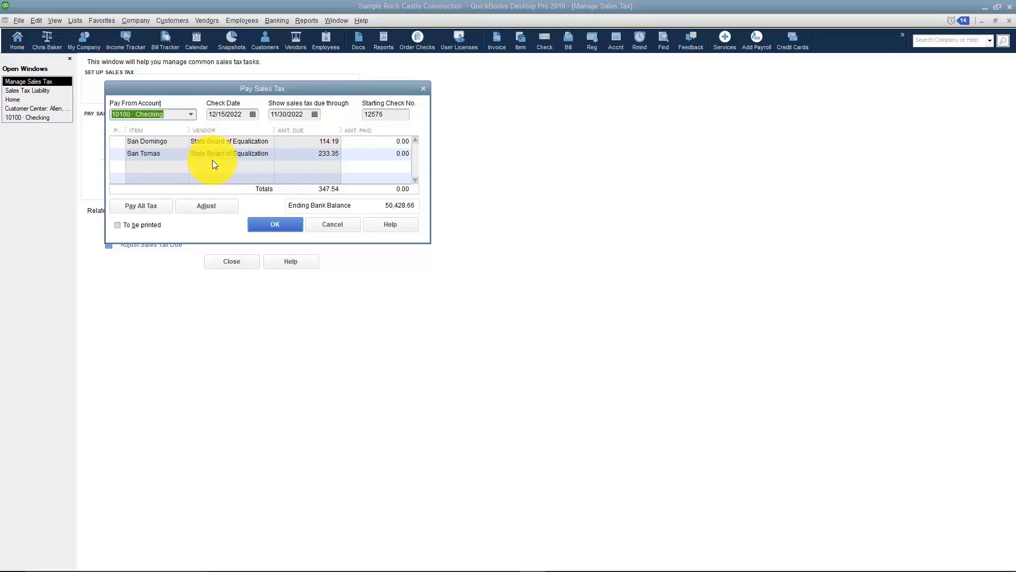
{"action": "left_click", "coordinate": [315, 115]}
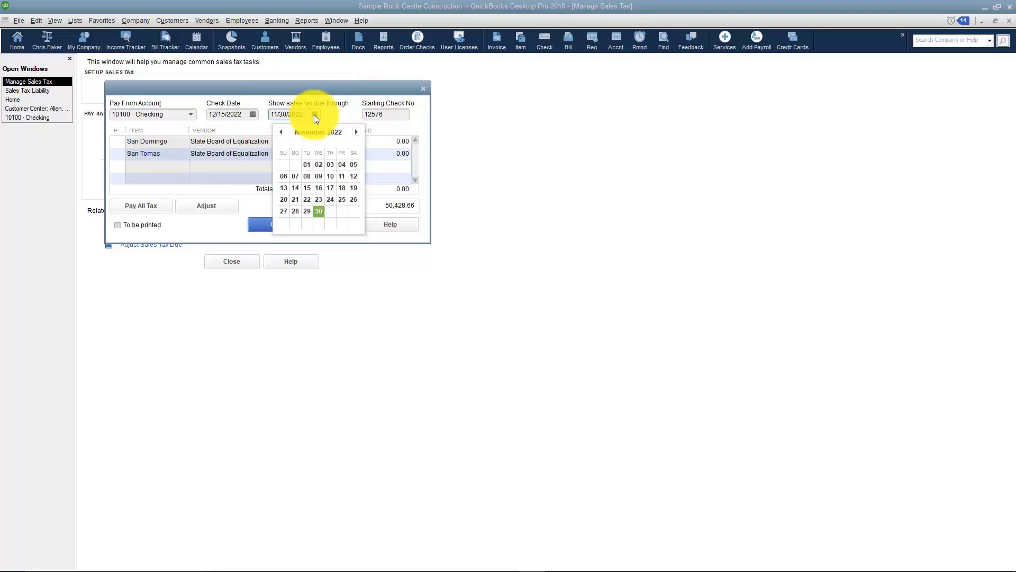
{"action": "left_click", "coordinate": [356, 133]}
{"action": "left_click", "coordinate": [354, 211]}
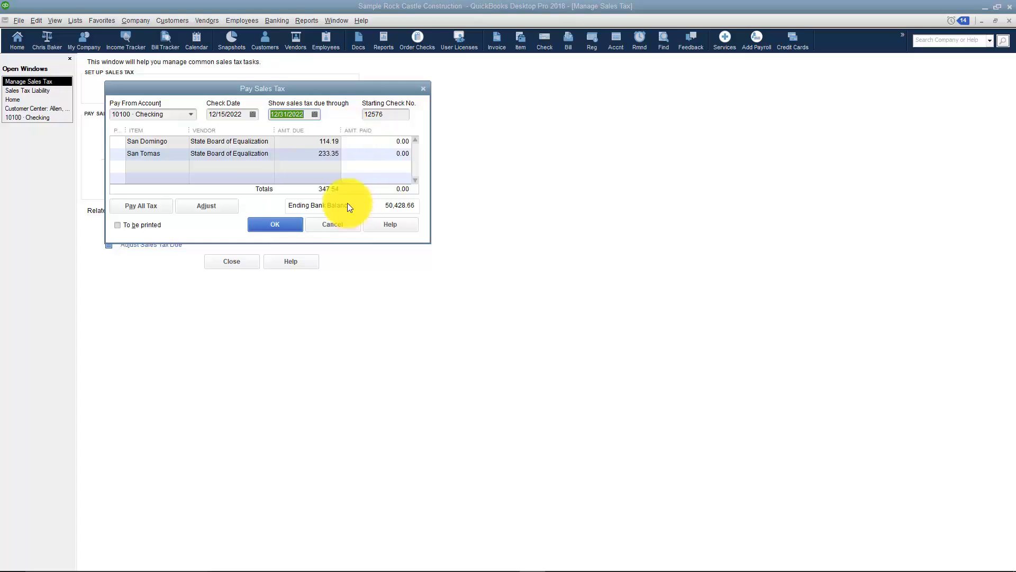
{"action": "left_click", "coordinate": [288, 170]}
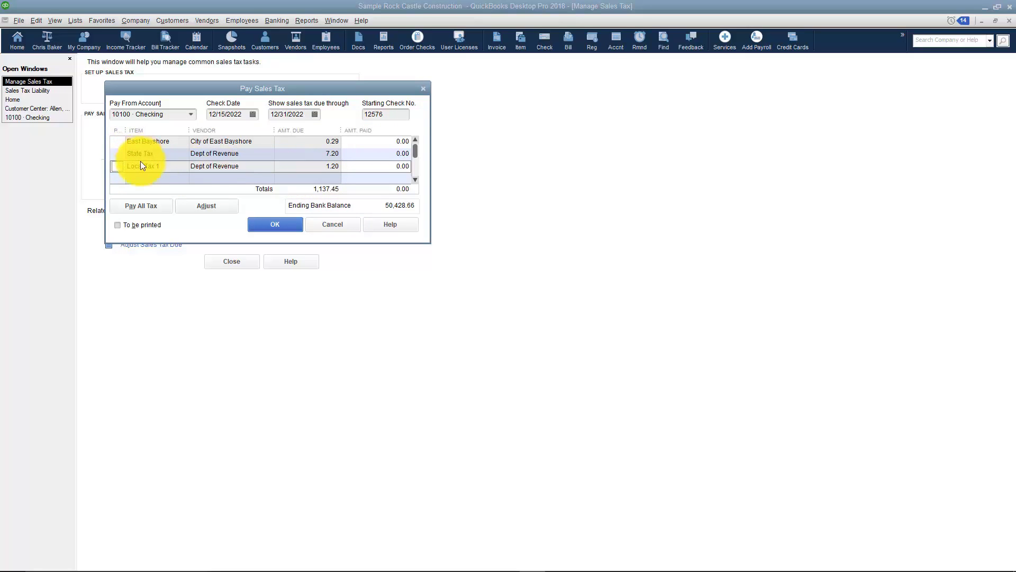
Step: Mark the Dept of Revenue items State Tax, Local Tax 1, Trans 1 and Local Tax 2 for payment
{"action": "left_click", "coordinate": [117, 154]}
{"action": "left_click", "coordinate": [117, 166]}
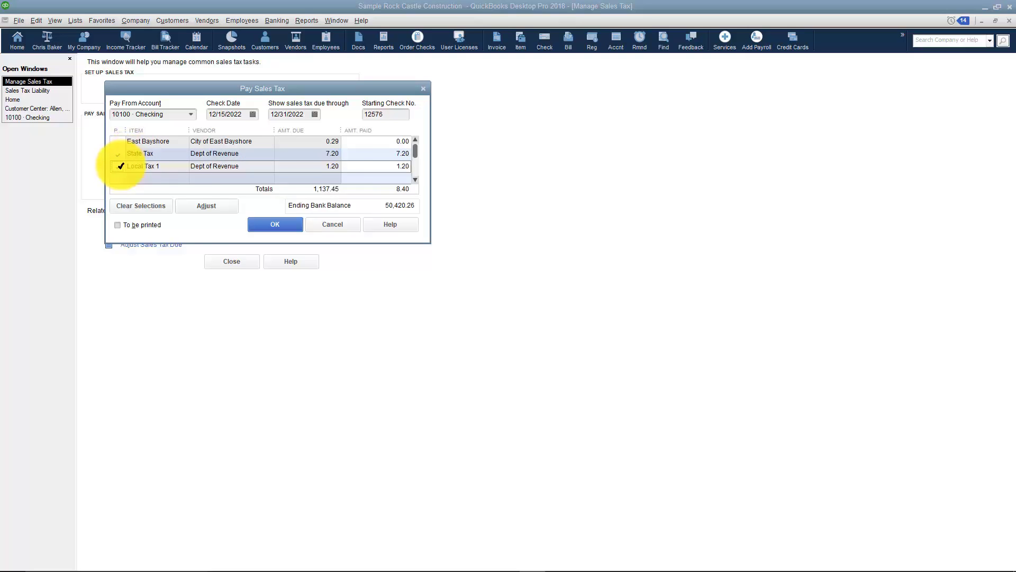
{"action": "left_click", "coordinate": [415, 179]}
{"action": "left_click", "coordinate": [415, 180]}
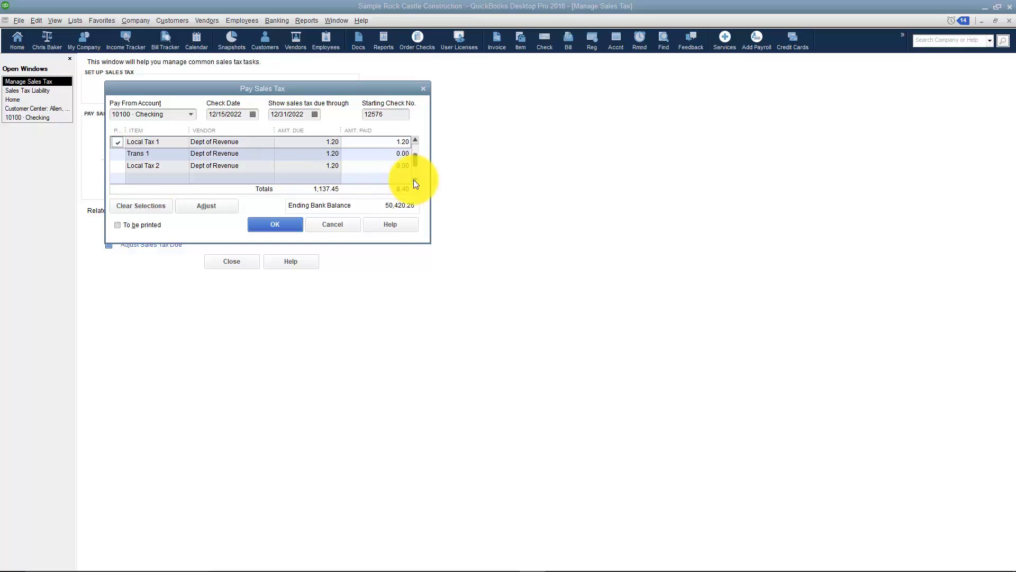
{"action": "left_click", "coordinate": [118, 153]}
{"action": "left_click", "coordinate": [118, 166]}
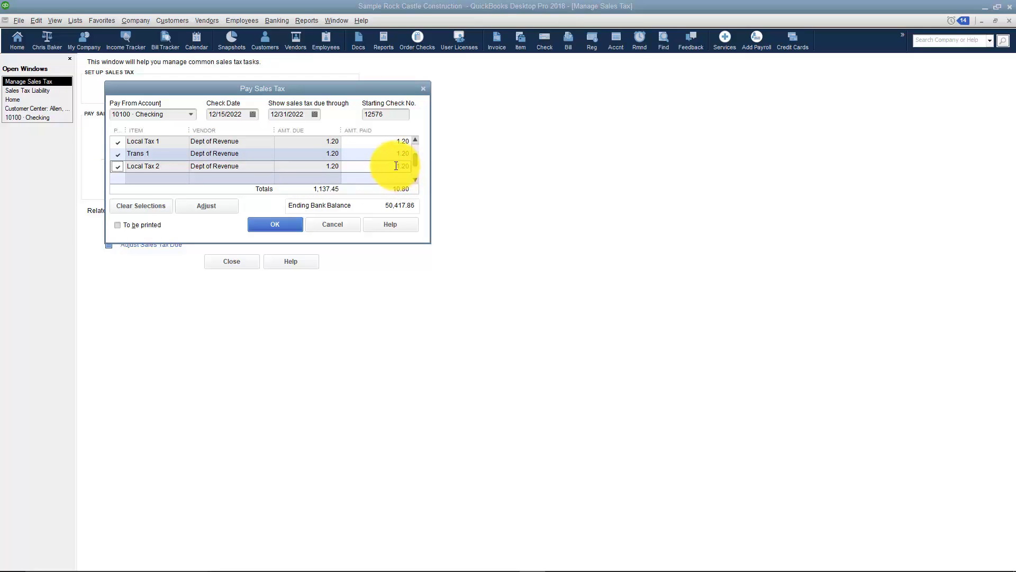
{"action": "left_click", "coordinate": [395, 166]}
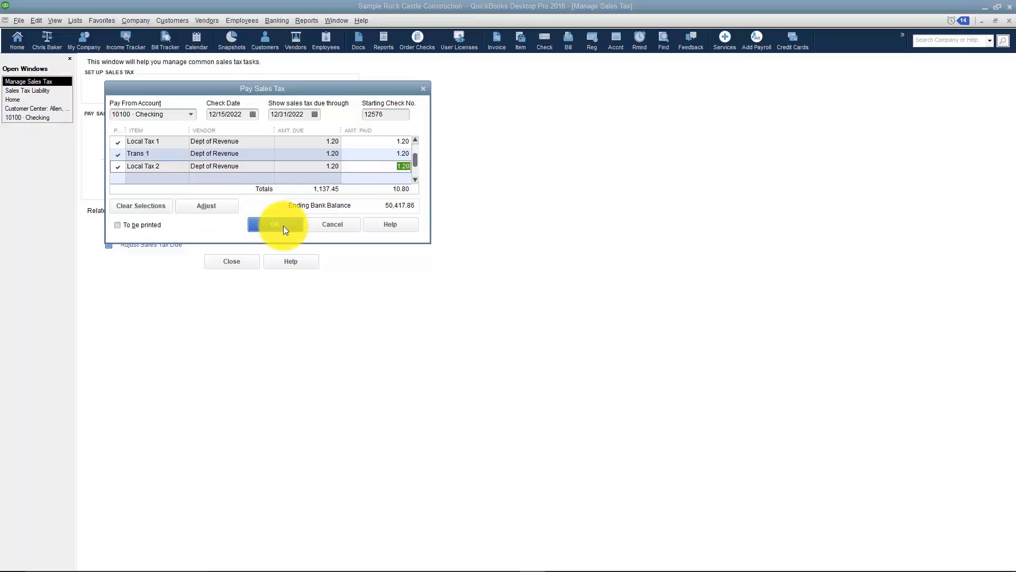
Step: Set the sales tax payment's check date to 01/11/2023 and record the payment
{"action": "left_click", "coordinate": [253, 114]}
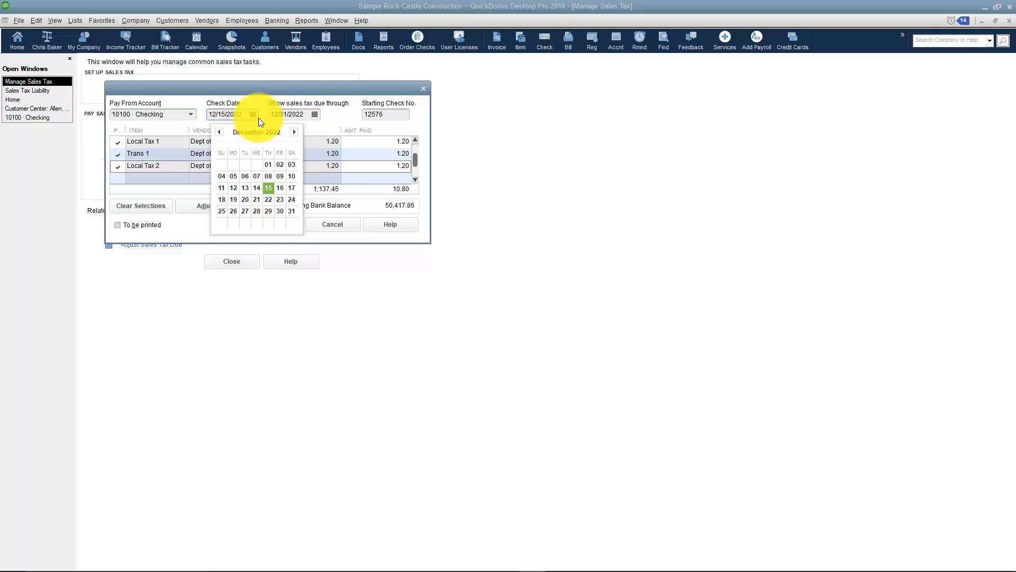
{"action": "left_click", "coordinate": [294, 132]}
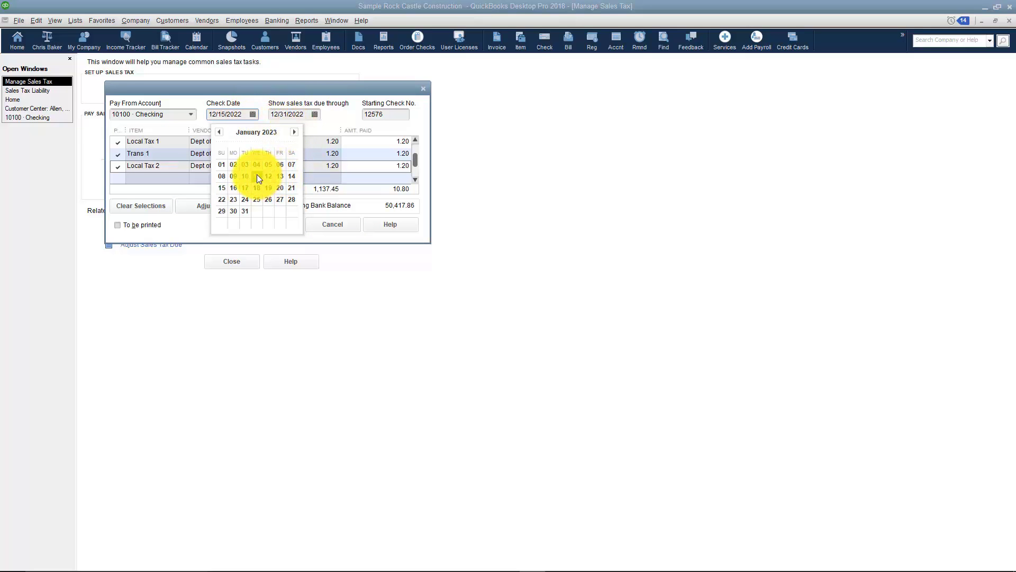
{"action": "left_click", "coordinate": [257, 175]}
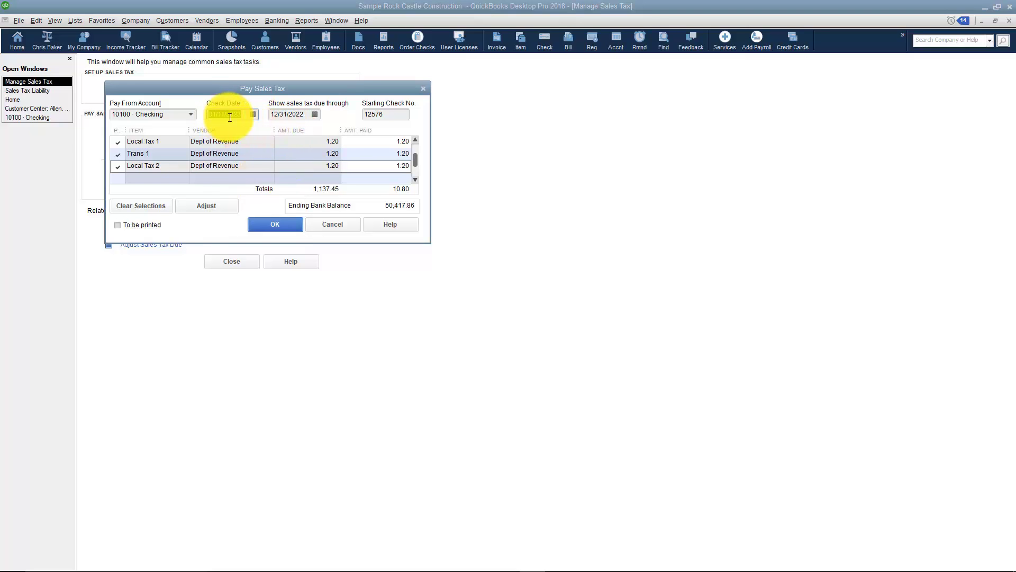
{"action": "left_click", "coordinate": [274, 225]}
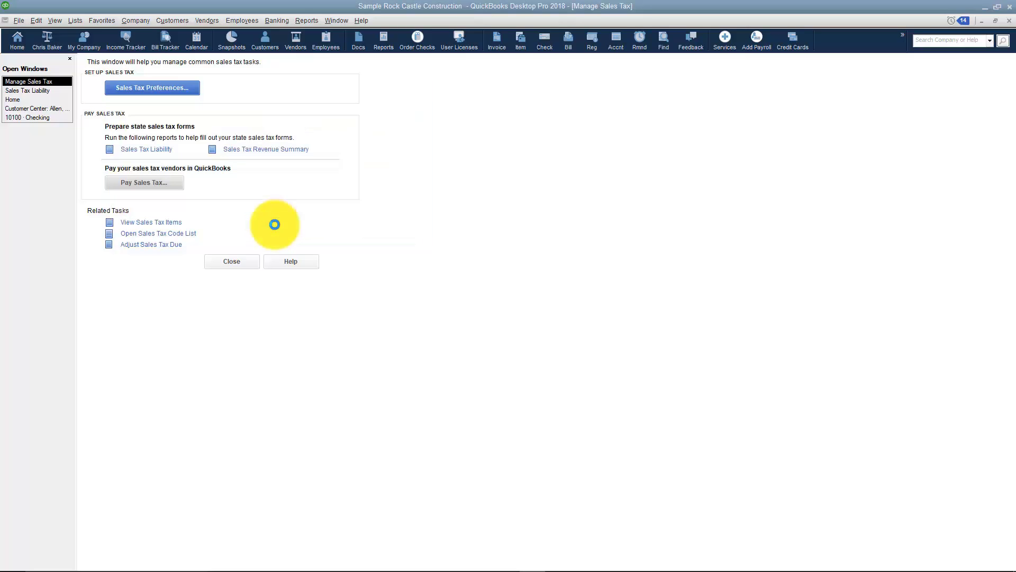
Step: Open the 10100 Checking register and locate the Dept of Revenue sales tax payment dated 01/11/2023
{"action": "left_click", "coordinate": [47, 117]}
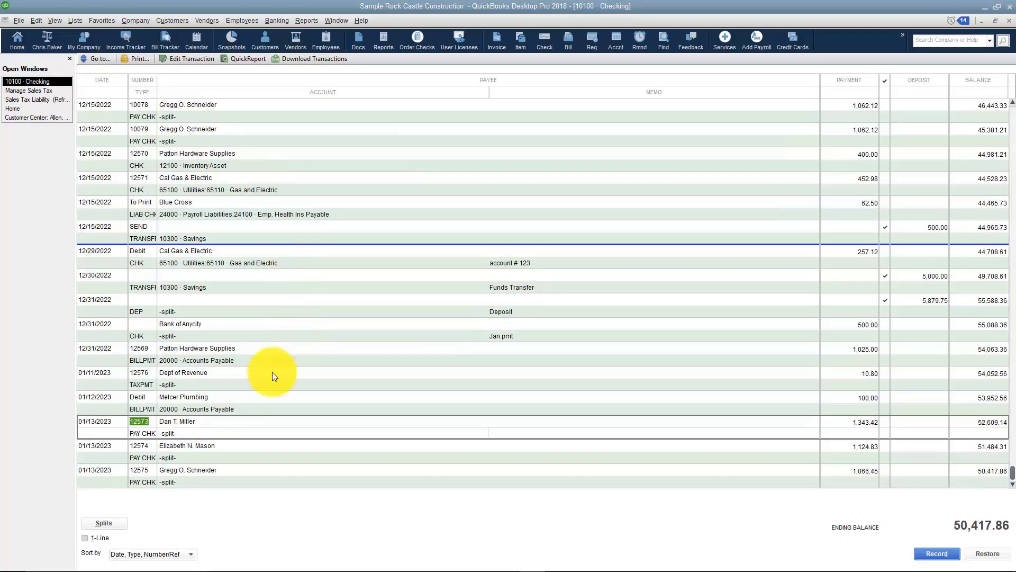
{"action": "scroll", "coordinate": [243, 398], "scroll_direction": "down", "scroll_amount": 1}
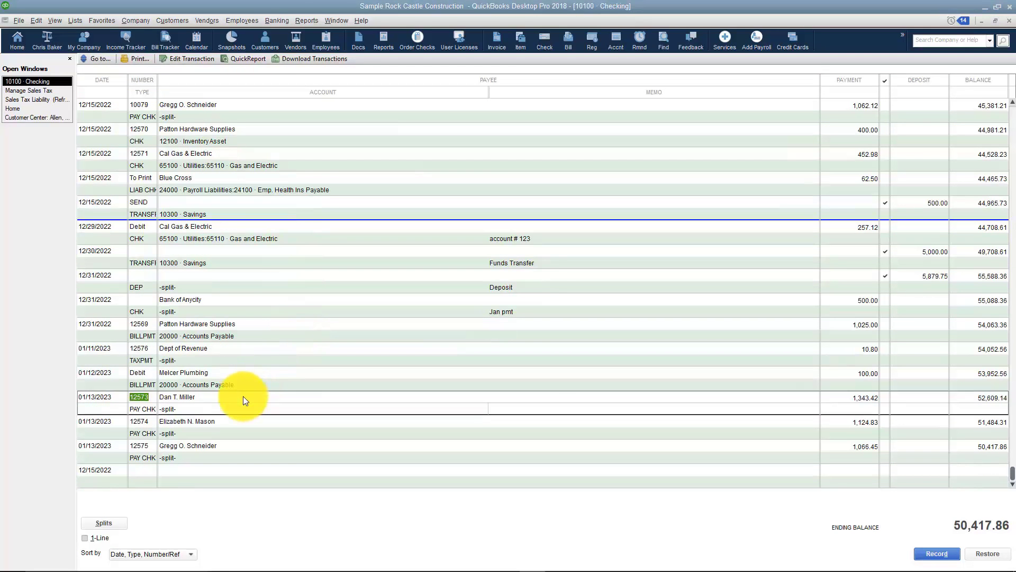
{"action": "left_click", "coordinate": [138, 357]}
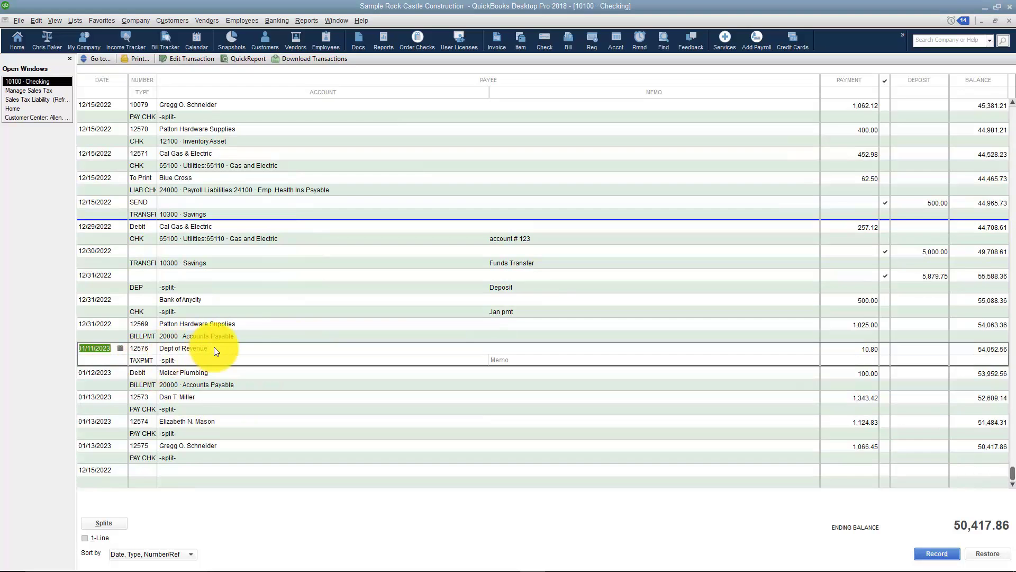